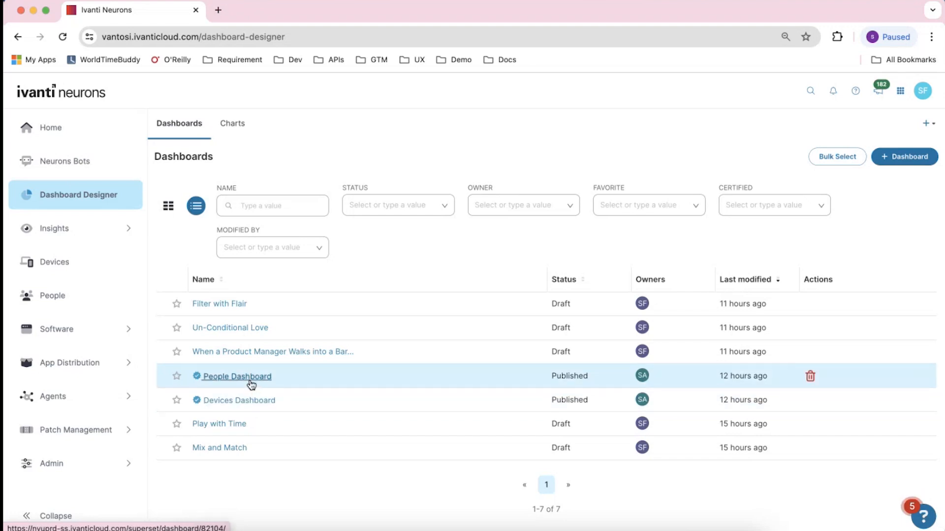
# Open the Devices Dashboard and collapse its filters panel
pyautogui.click(258, 400)
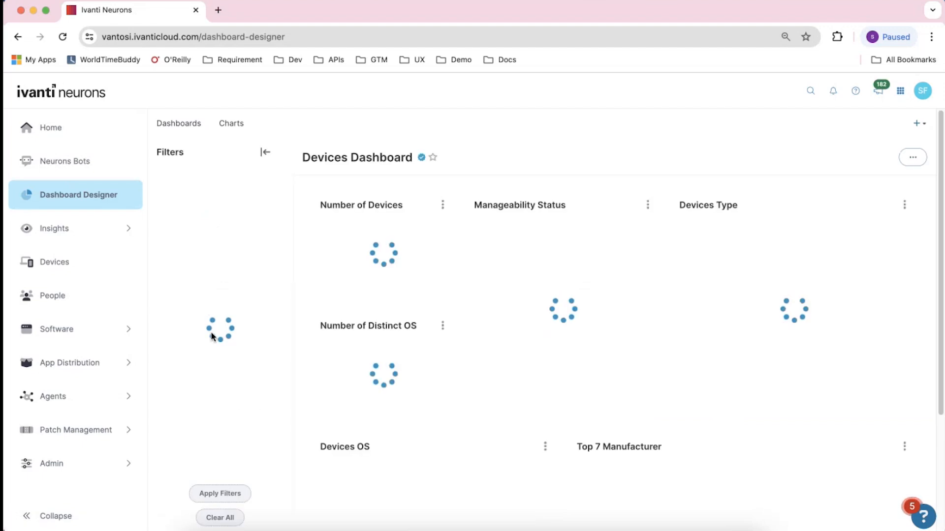
pyautogui.click(265, 150)
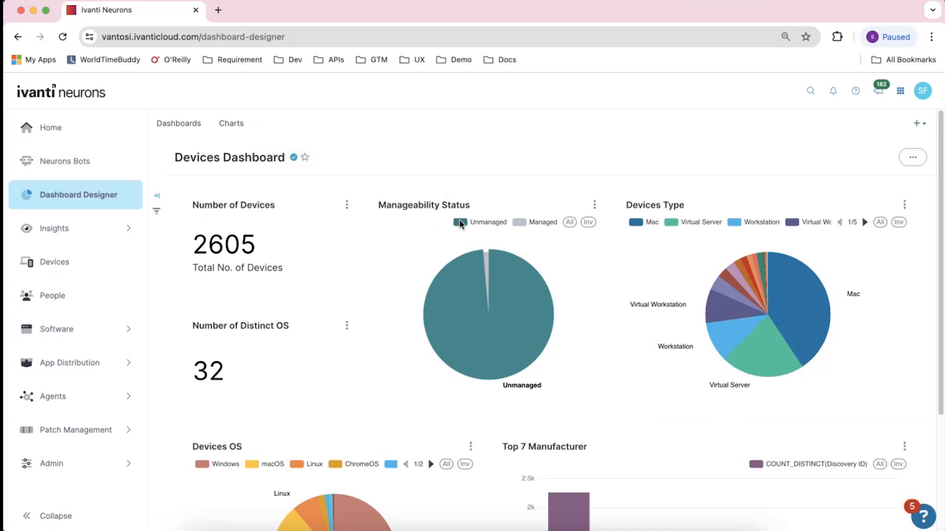
# Examine the Devices Dashboard charts and the options of the Number of Devices chart
pyautogui.scroll(-3, 541, 246)
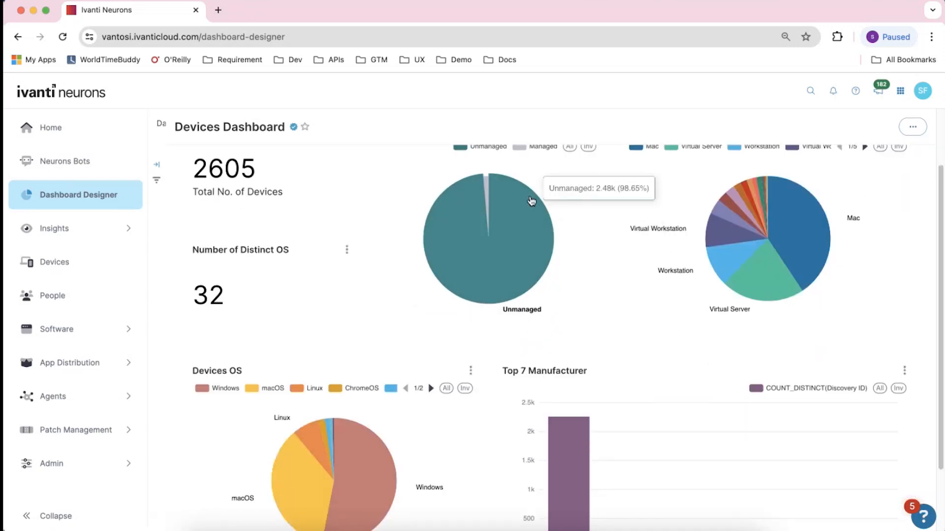
pyautogui.scroll(1, 492, 197)
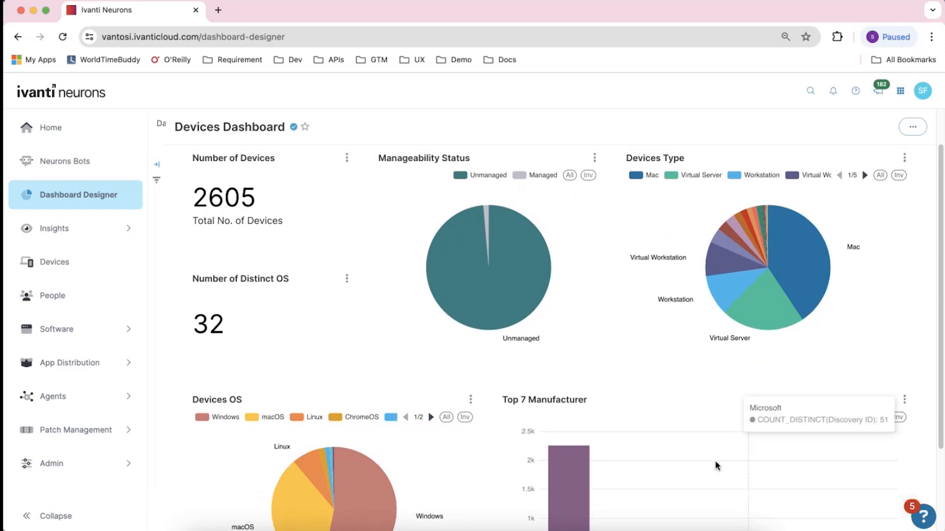
pyautogui.scroll(-2, 717, 464)
pyautogui.scroll(4, 566, 443)
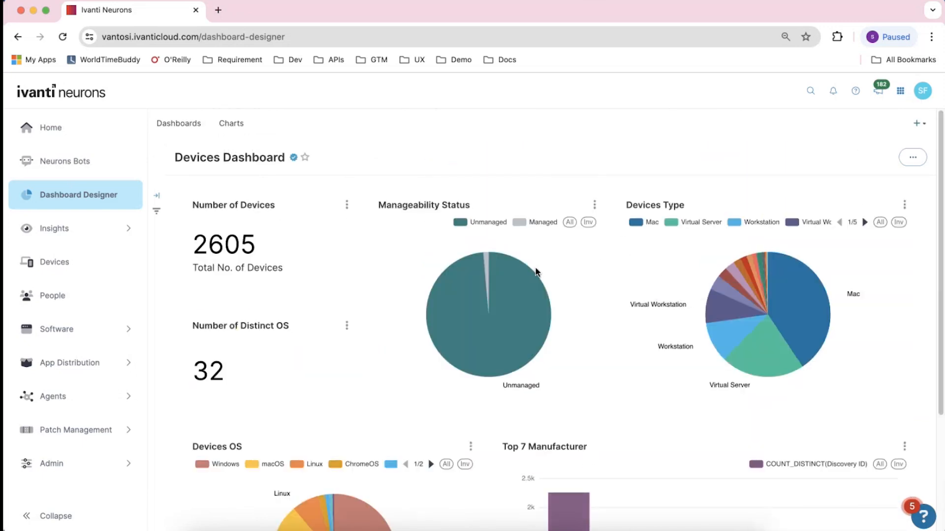
pyautogui.click(347, 205)
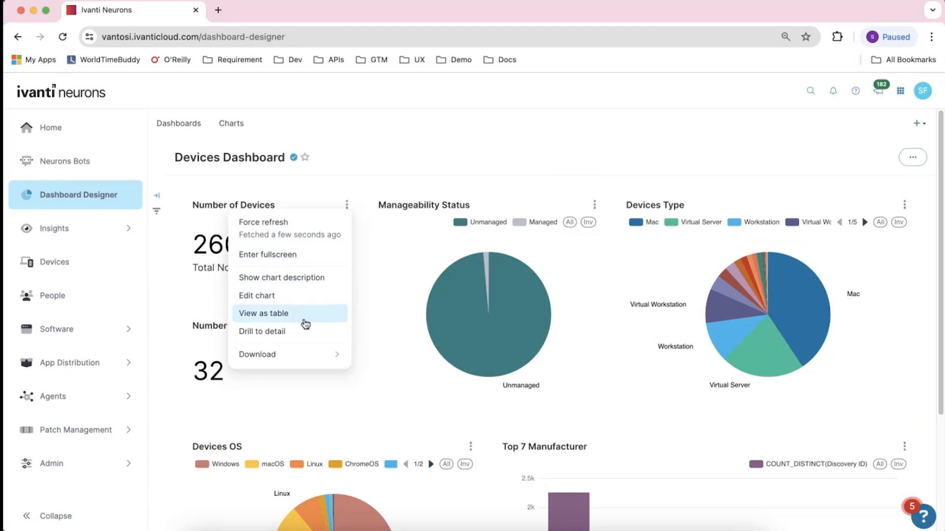
pyautogui.click(383, 134)
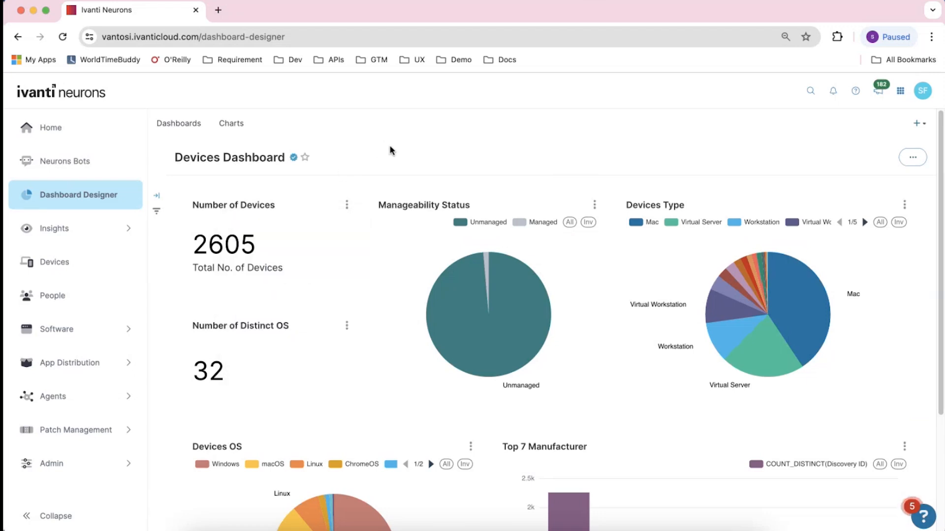
pyautogui.scroll(-1, 485, 235)
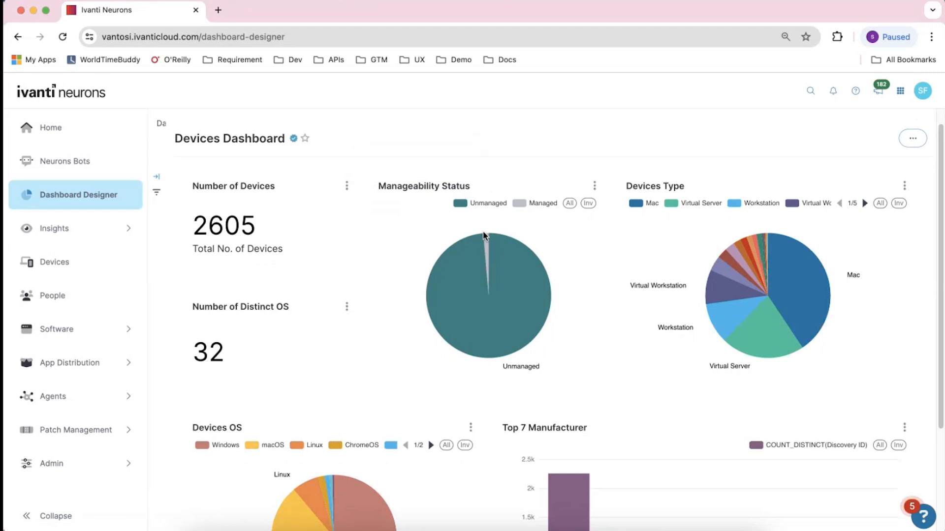
pyautogui.scroll(-1, 485, 235)
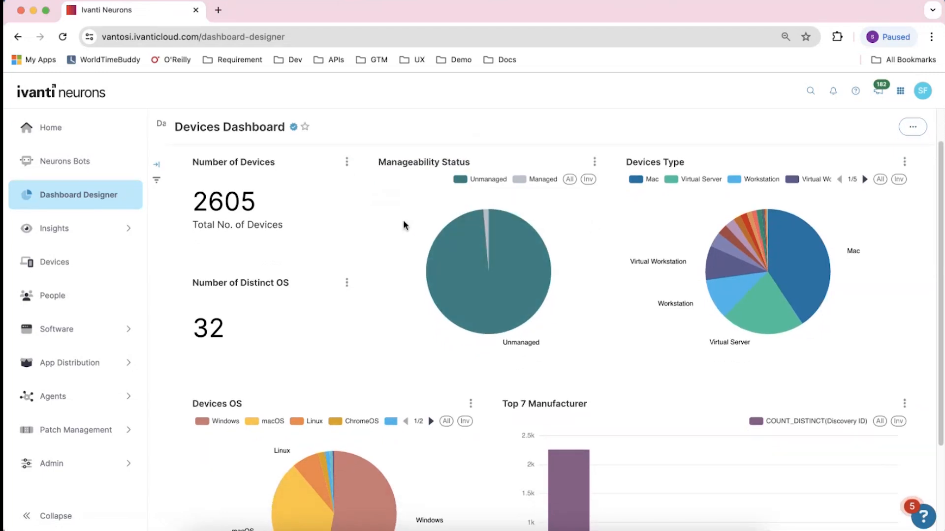
pyautogui.scroll(-5, 403, 221)
pyautogui.scroll(7, 420, 276)
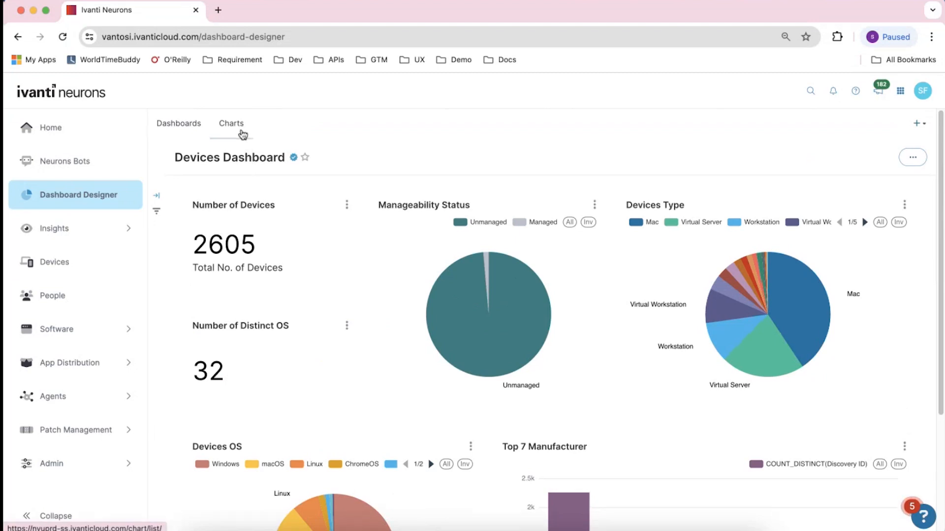
# Start a new Big Number chart based on the vantosi.People dataset
pyautogui.click(917, 123)
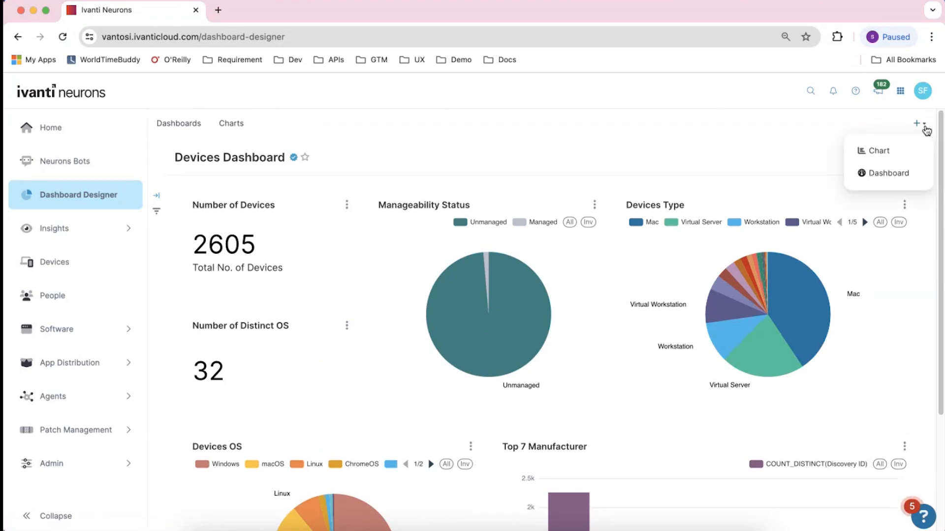
pyautogui.click(889, 160)
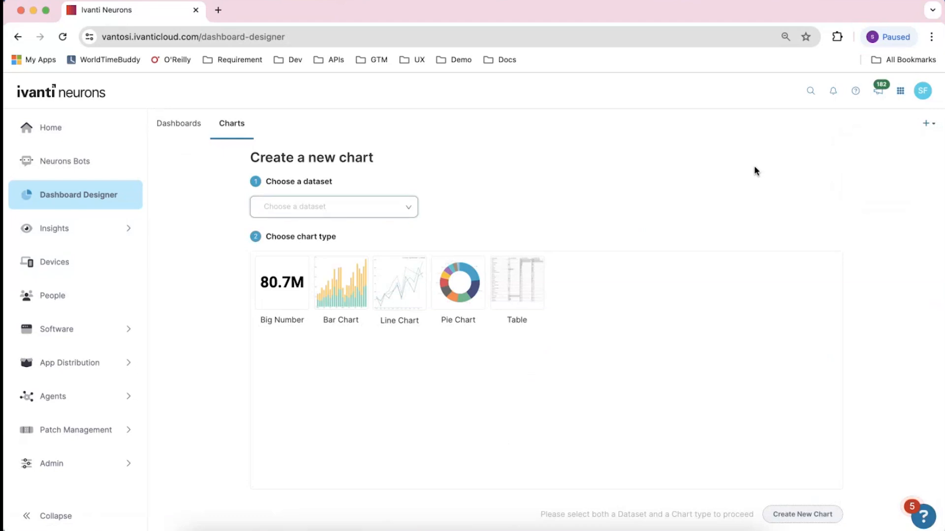
pyautogui.click(354, 202)
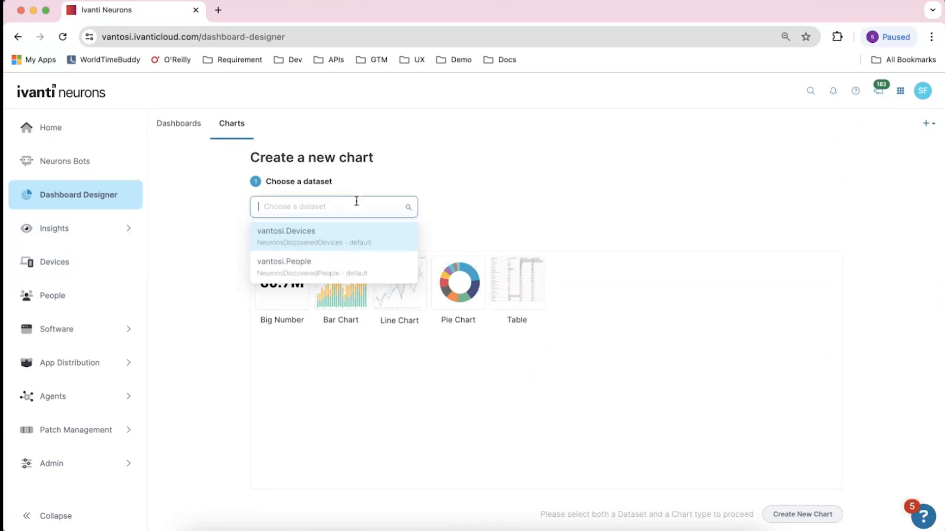
pyautogui.click(354, 268)
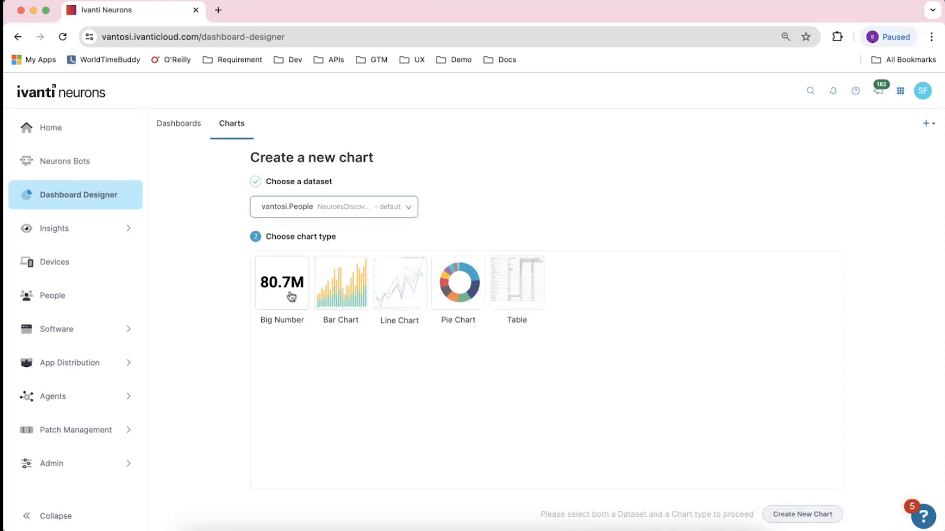
pyautogui.click(270, 294)
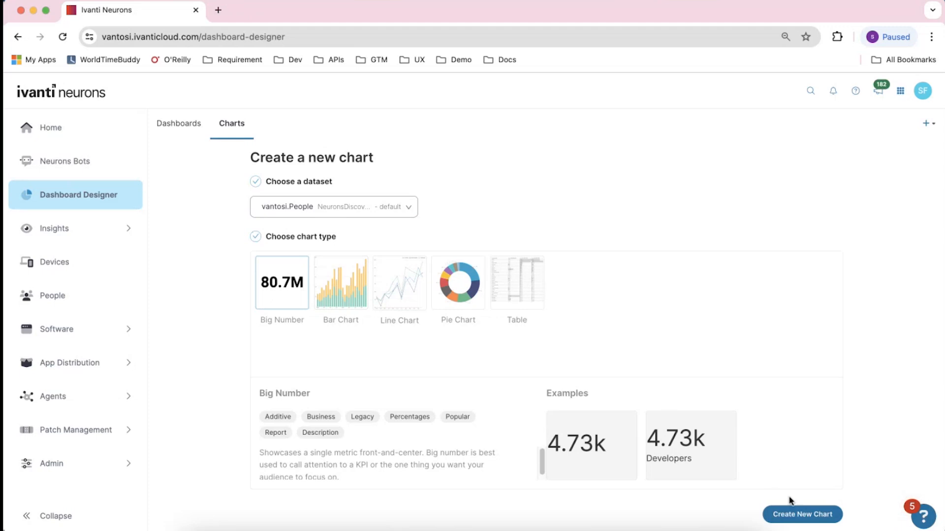
pyautogui.click(797, 514)
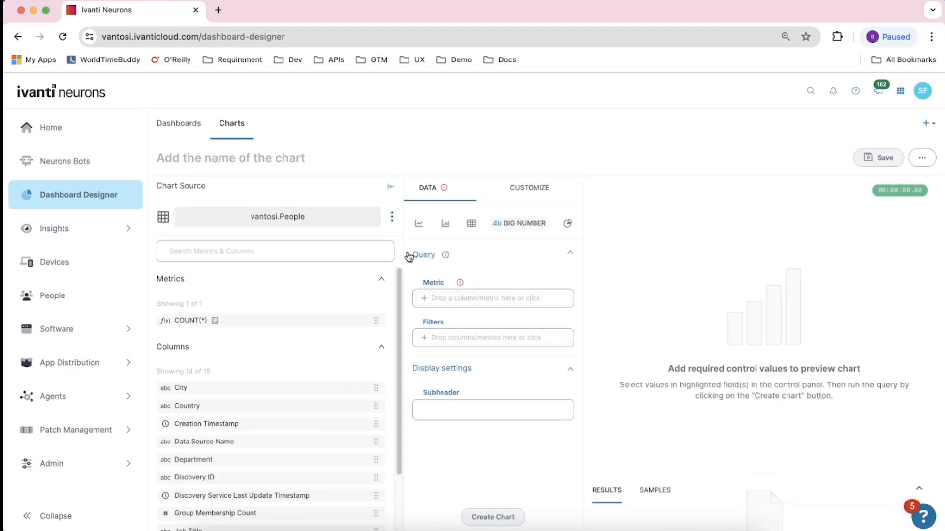
# Add COUNT(*) as the chart's metric and create the Big Number chart
pyautogui.moveTo(400, 224); pyautogui.dragTo(349, 228)
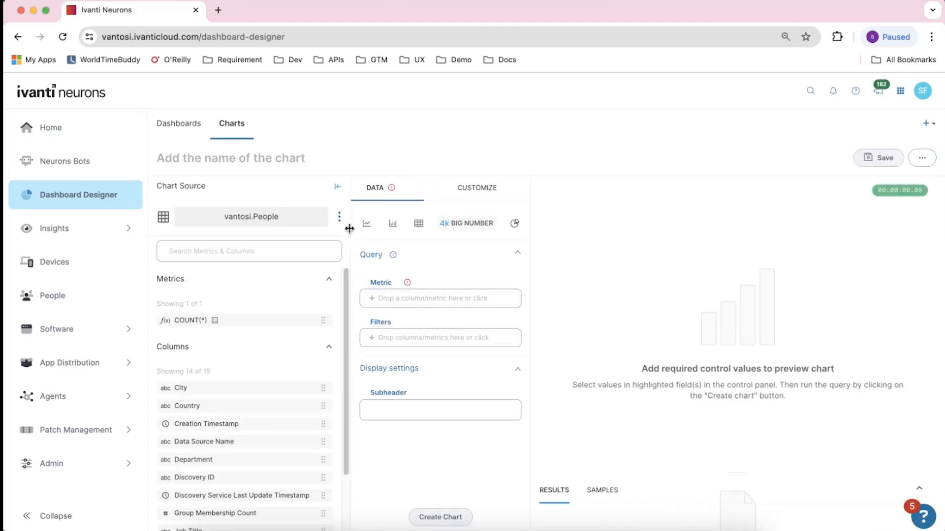
pyautogui.scroll(-2, 323, 376)
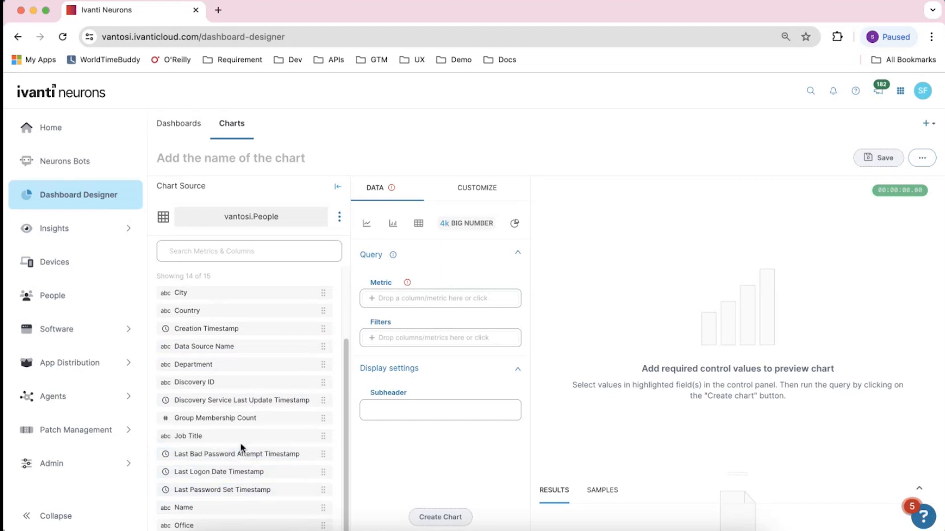
pyautogui.scroll(2, 222, 353)
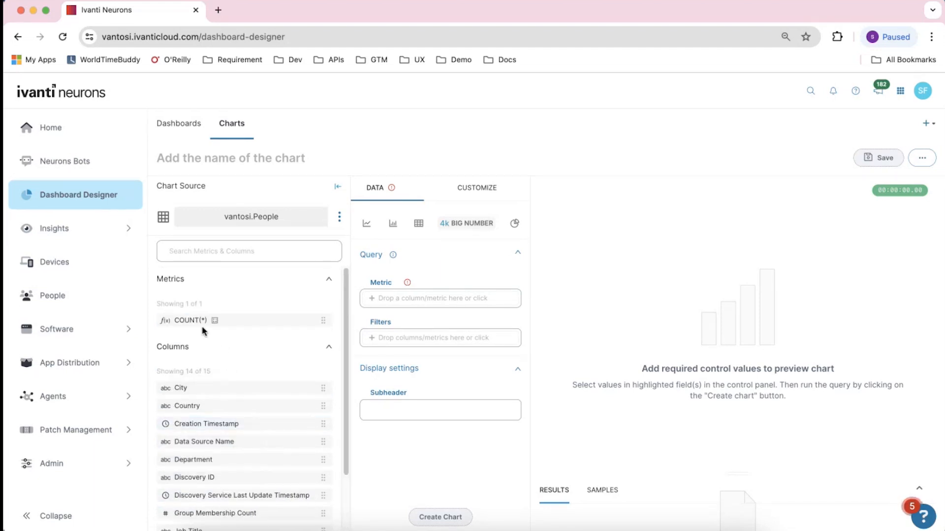
pyautogui.moveTo(180, 328); pyautogui.dragTo(382, 297)
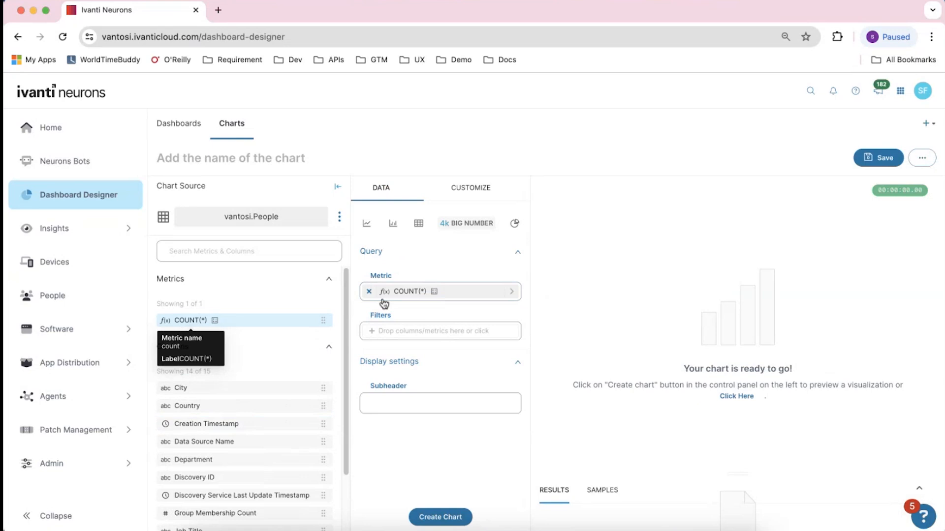
pyautogui.click(440, 517)
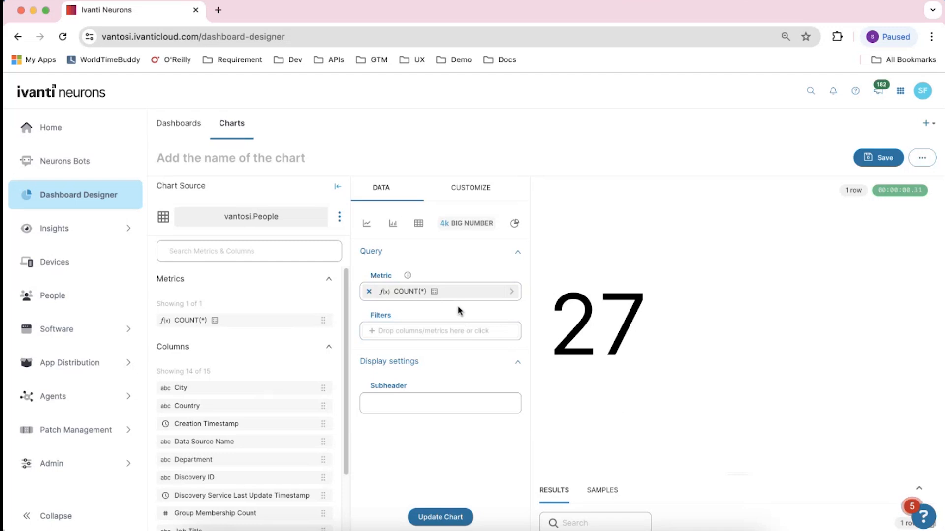
# Switch the chart to a Pie Chart broken down by the Office column and update it
pyautogui.click(514, 224)
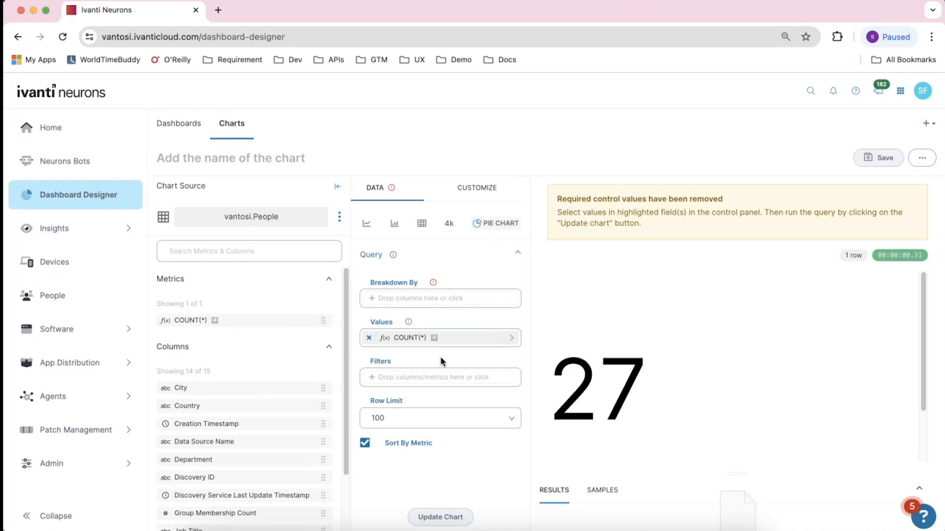
pyautogui.scroll(-4, 300, 386)
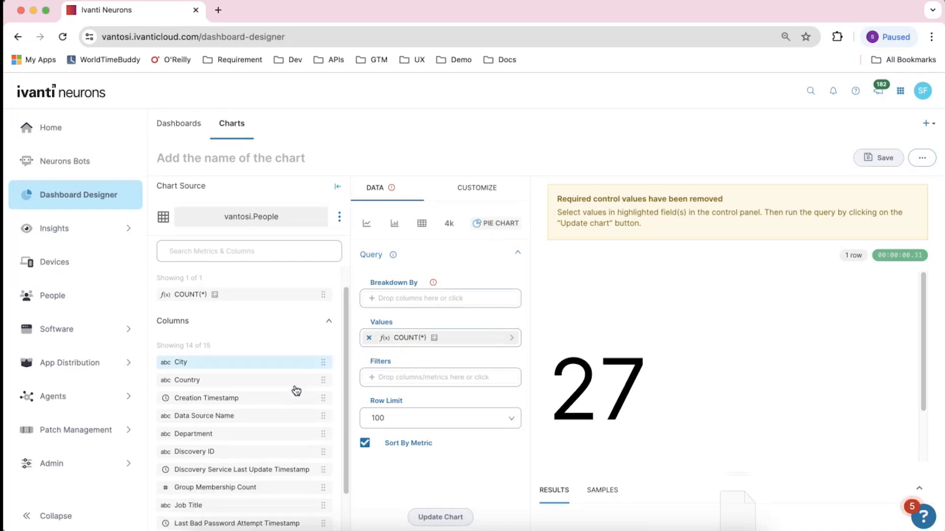
pyautogui.scroll(-1, 297, 391)
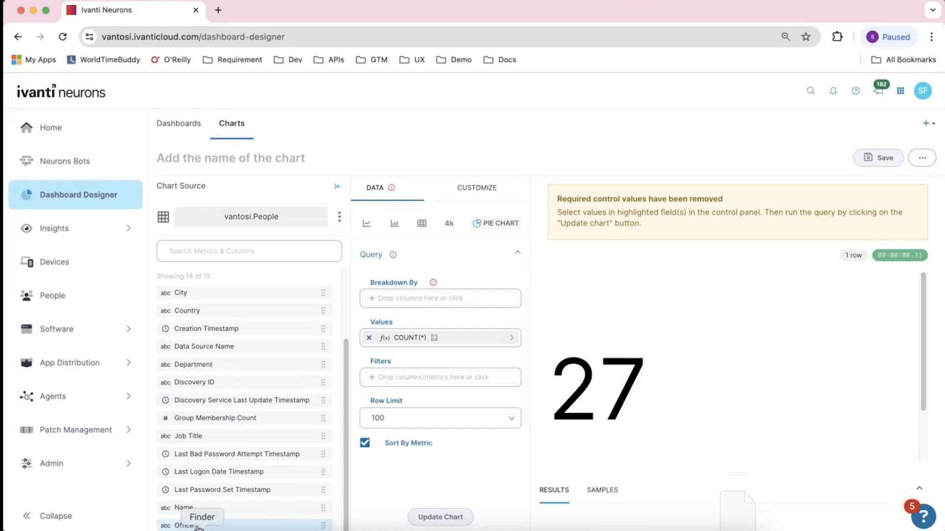
pyautogui.moveTo(201, 526); pyautogui.dragTo(400, 297)
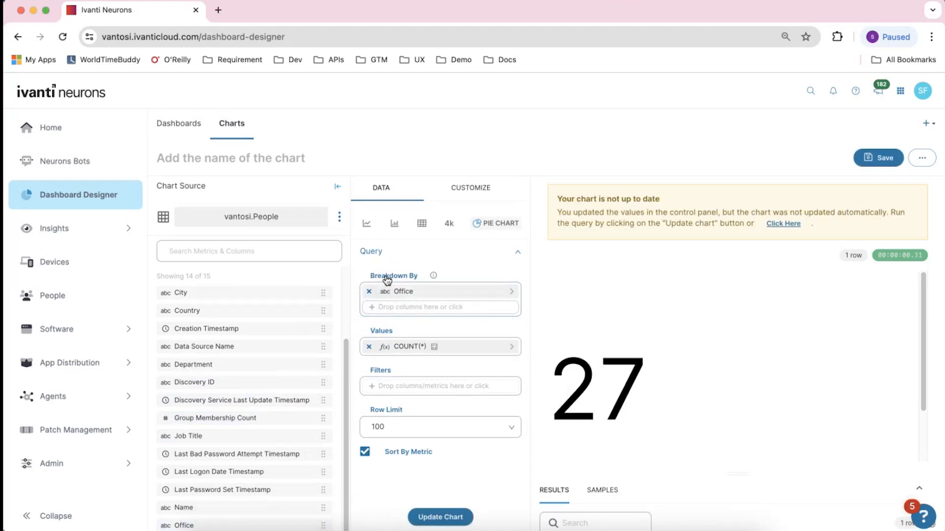
pyautogui.click(444, 518)
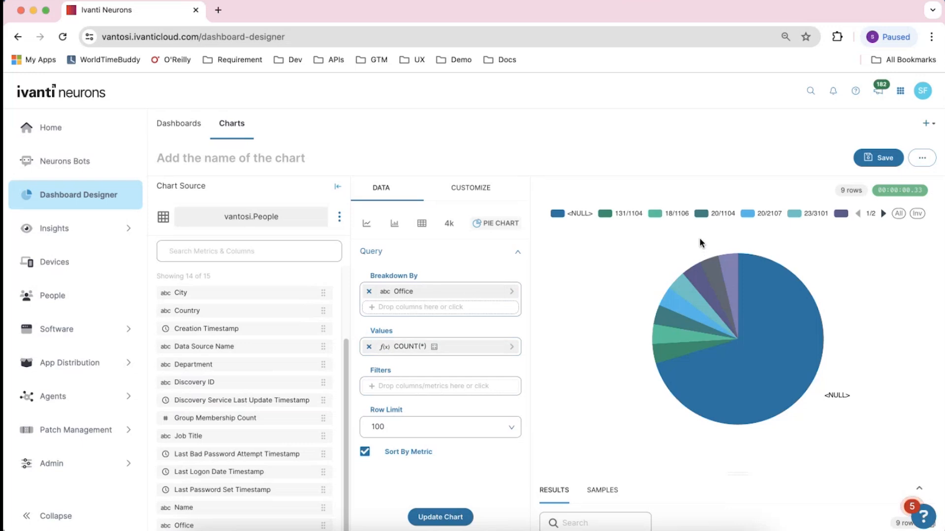
# Save the chart as People by Office into a new dashboard named New Demo and go to that dashboard
pyautogui.click(883, 163)
pyautogui.click(484, 285)
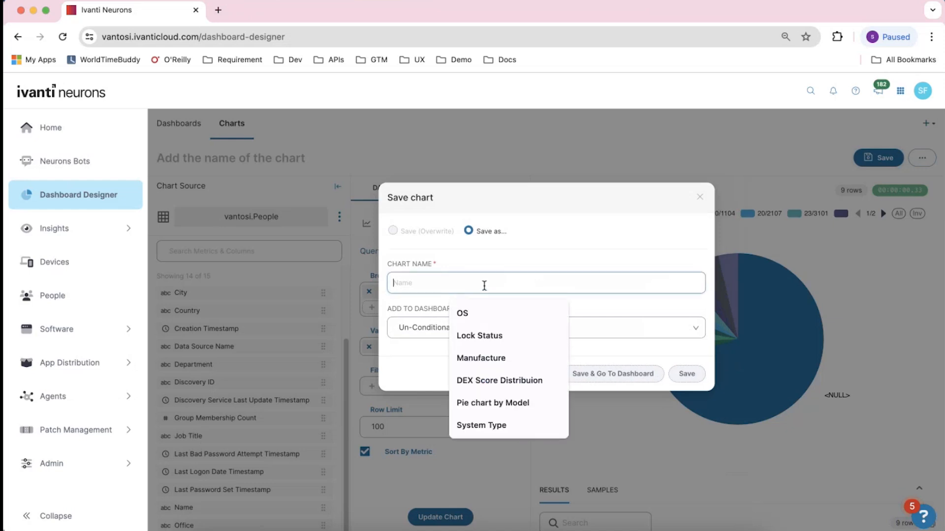
pyautogui.write('People by Office')
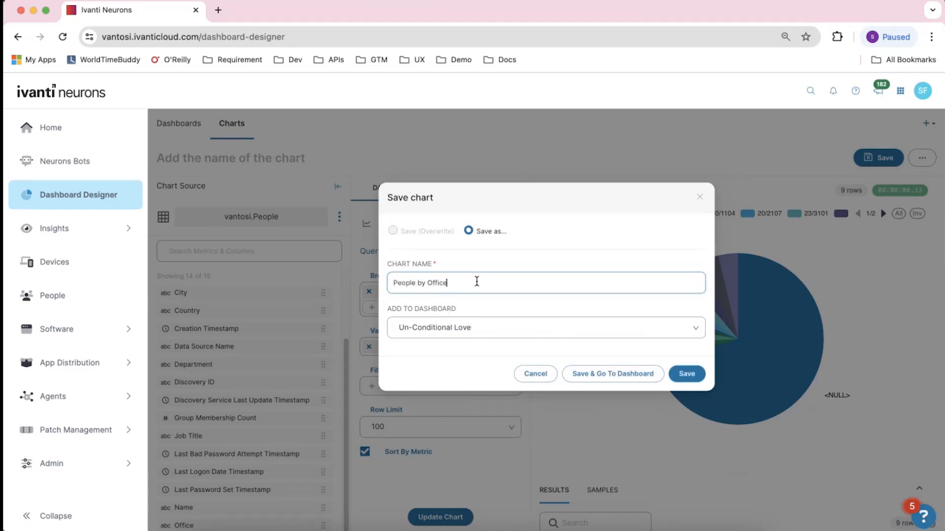
pyautogui.click(493, 319)
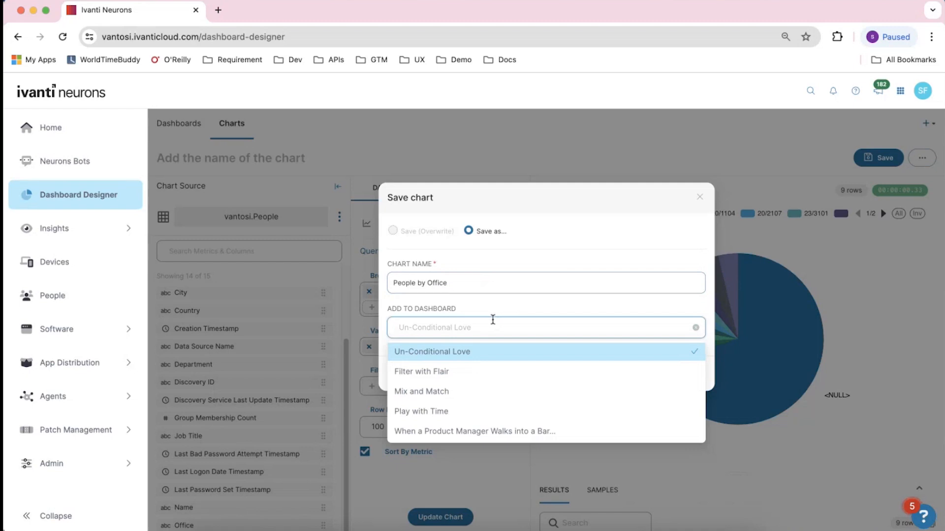
pyautogui.write('ew Demo')
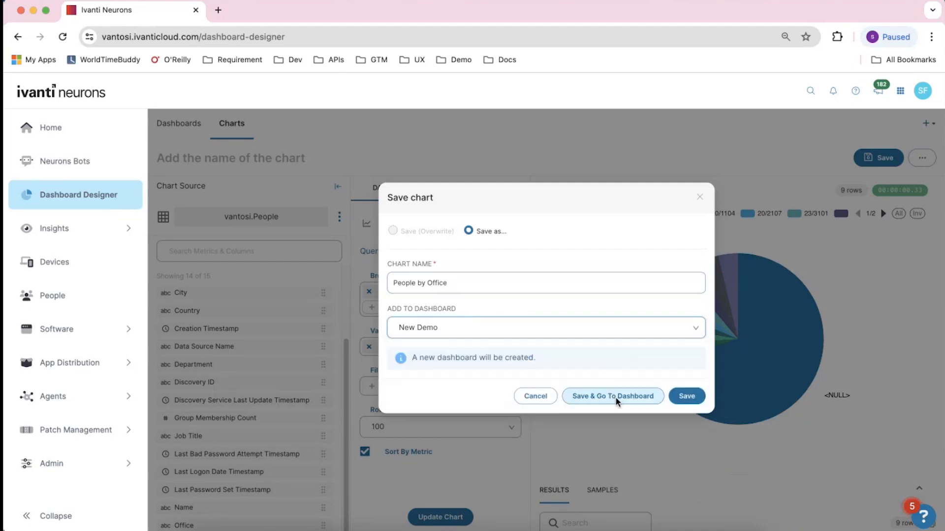
pyautogui.click(615, 396)
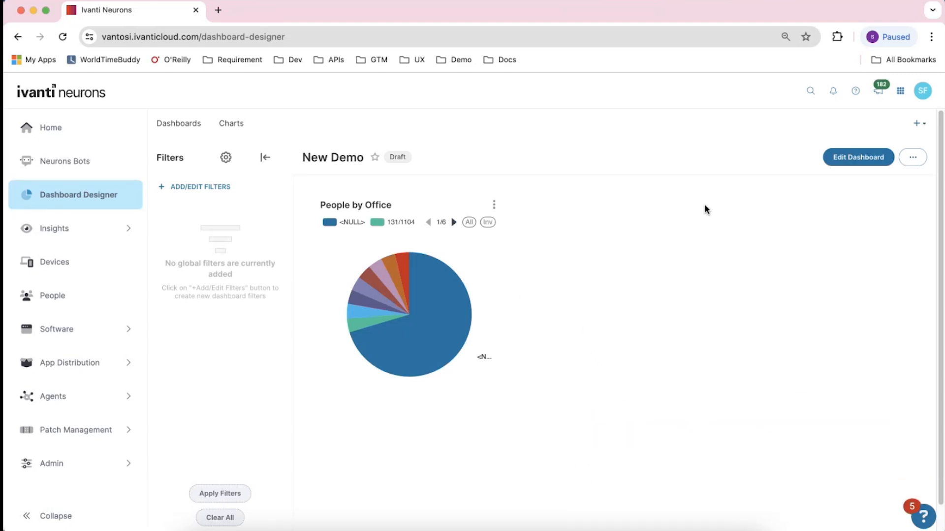
# Edit the New Demo dashboard, add a header element above the People by Office chart, and widen the chart
pyautogui.click(869, 160)
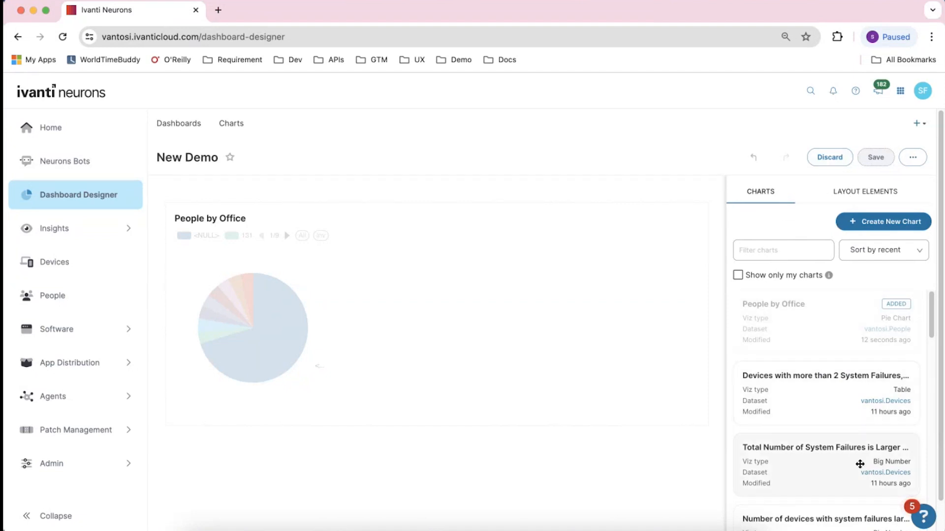
pyautogui.click(848, 191)
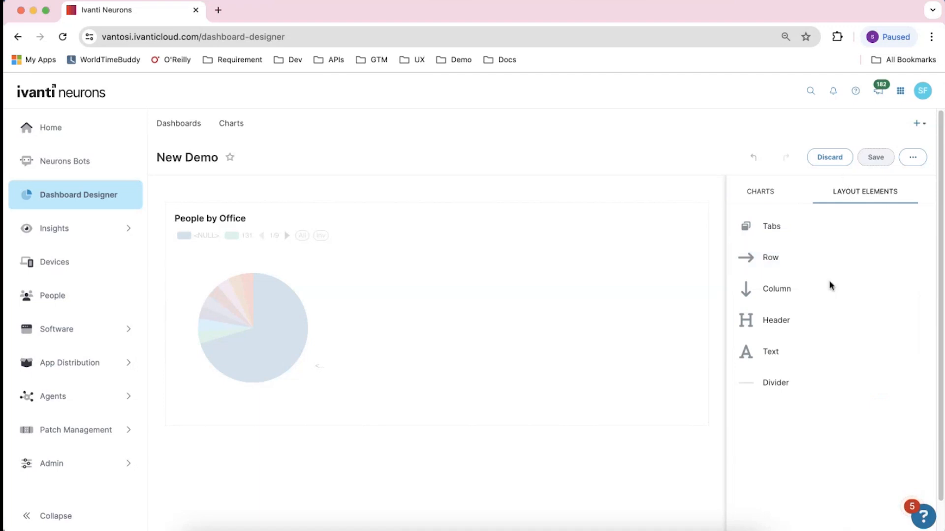
pyautogui.moveTo(816, 320); pyautogui.dragTo(288, 213)
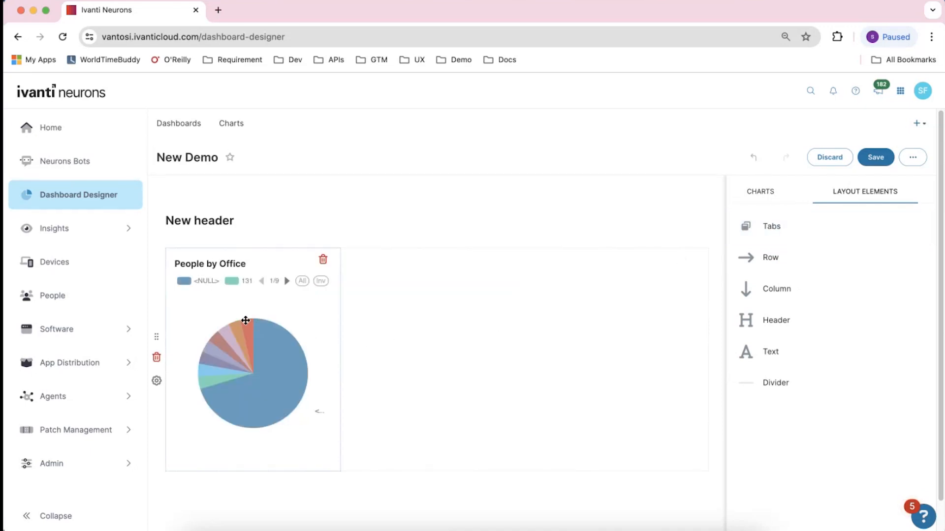
pyautogui.moveTo(245, 320); pyautogui.dragTo(439, 290)
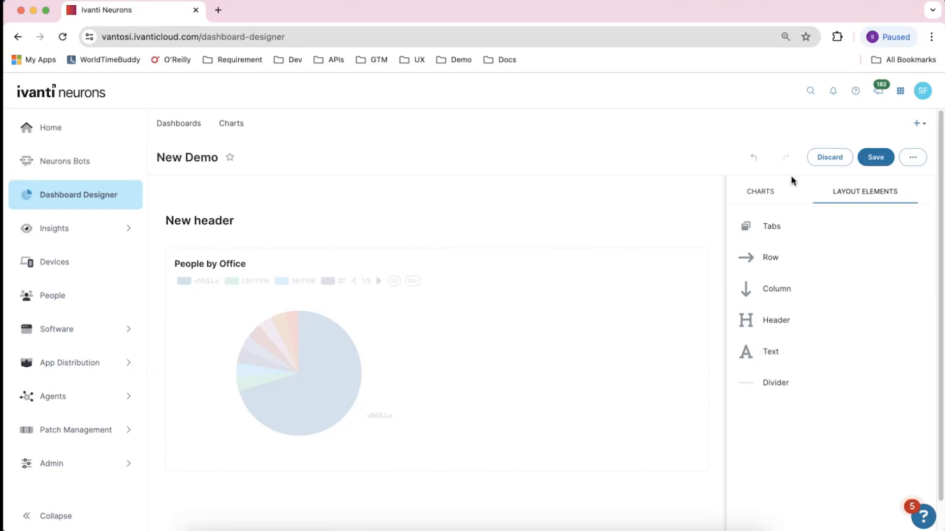
# Save the New Demo dashboard and share its permalink by email
pyautogui.click(885, 161)
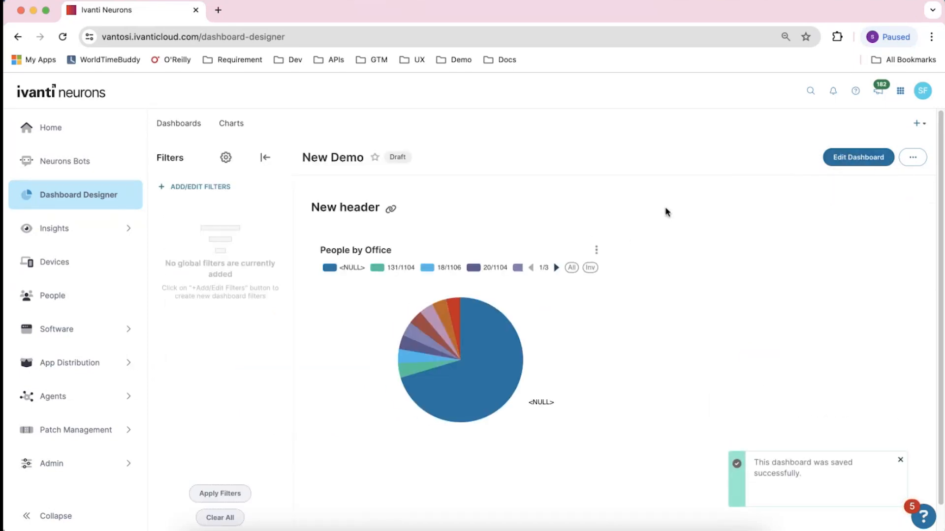
pyautogui.click(909, 159)
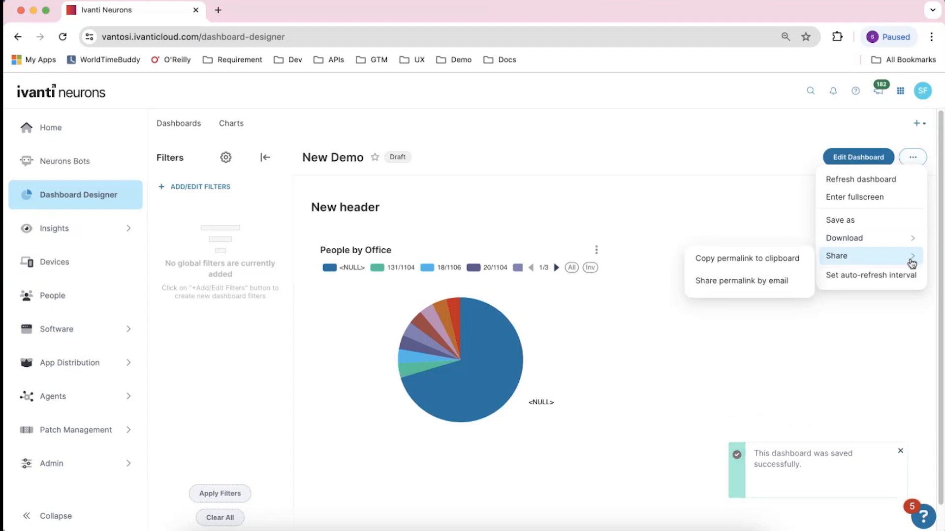
pyautogui.moveTo(903, 241)
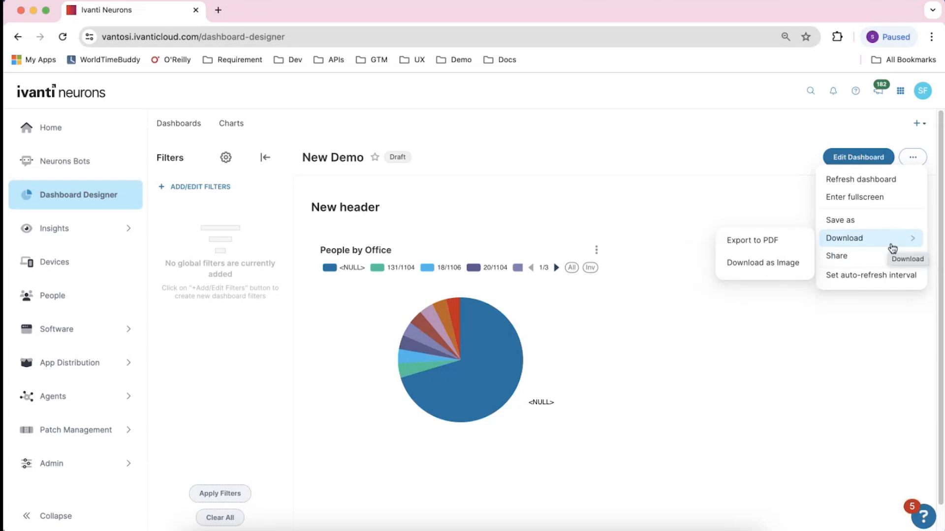
pyautogui.moveTo(890, 256)
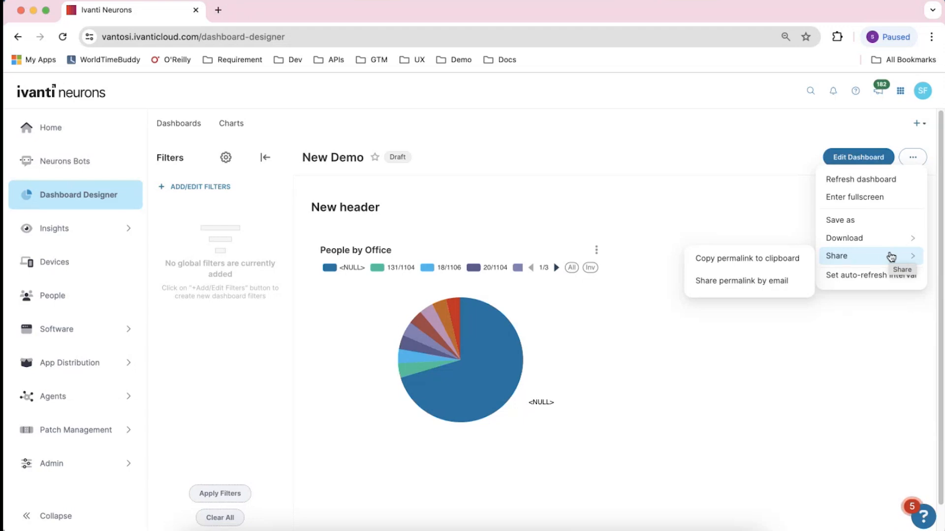
pyautogui.click(753, 282)
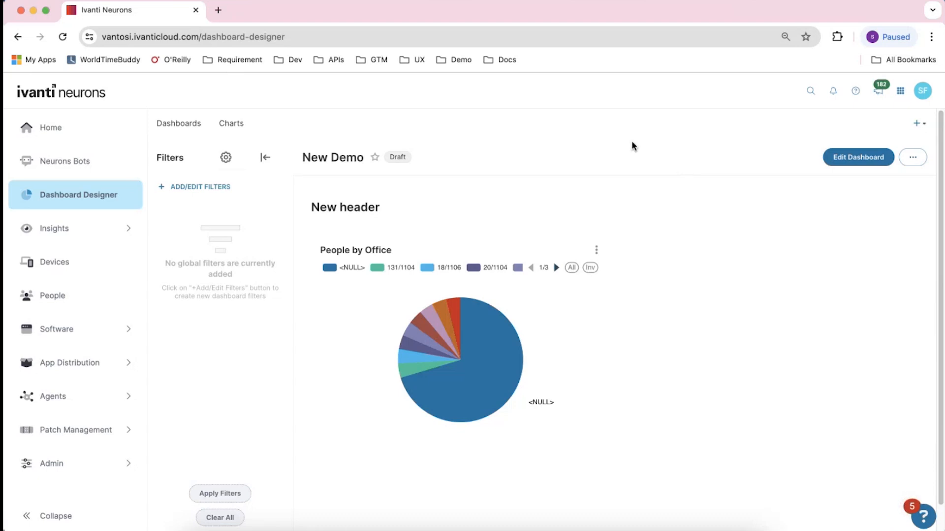
# Publish the New Demo dashboard and open the People by Office chart's options menu
pyautogui.click(394, 160)
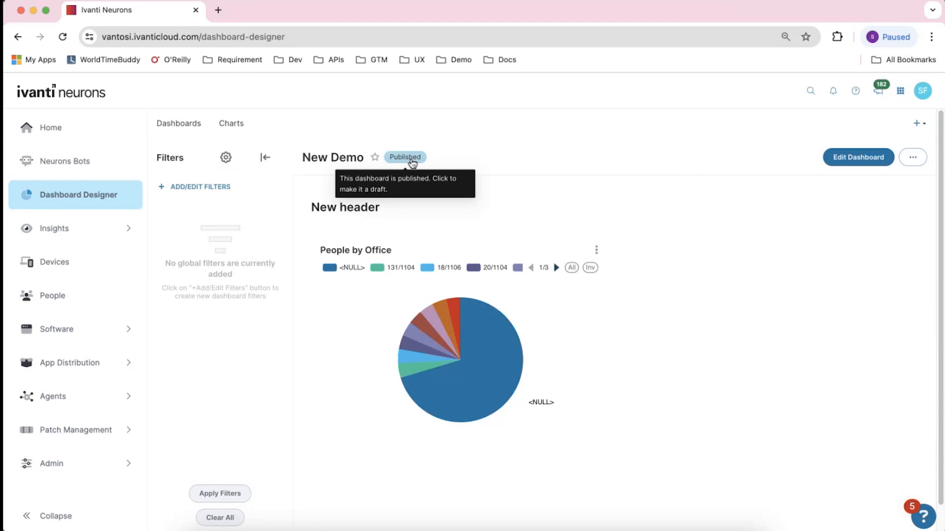
pyautogui.click(595, 250)
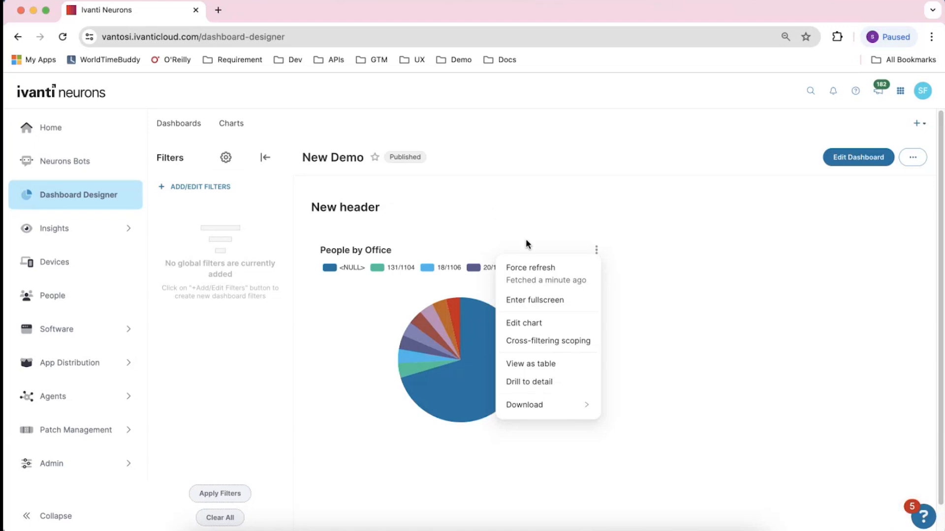
pyautogui.moveTo(585, 400)
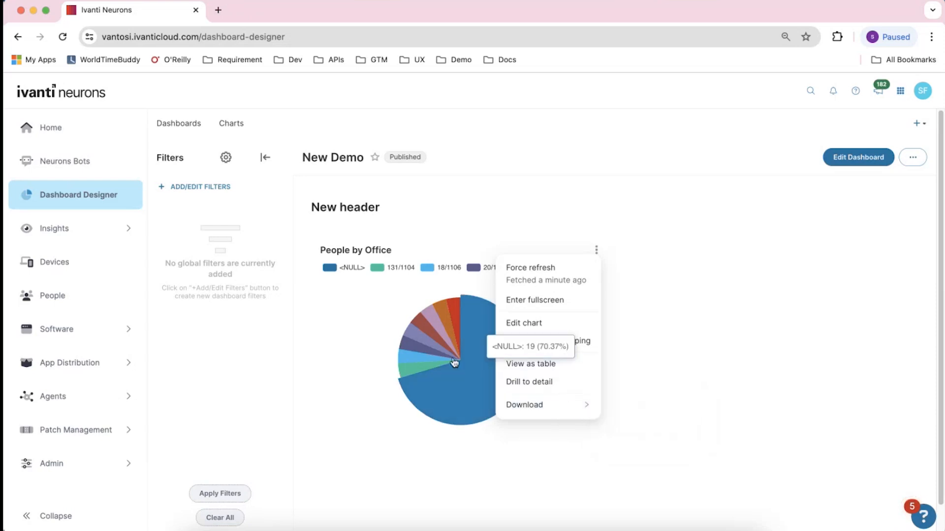
# Drill to detail on the pie chart's 18/1106 slice, review the detail rows, and close the detail view
pyautogui.click(402, 358)
pyautogui.click(402, 358)
pyautogui.click(402, 359)
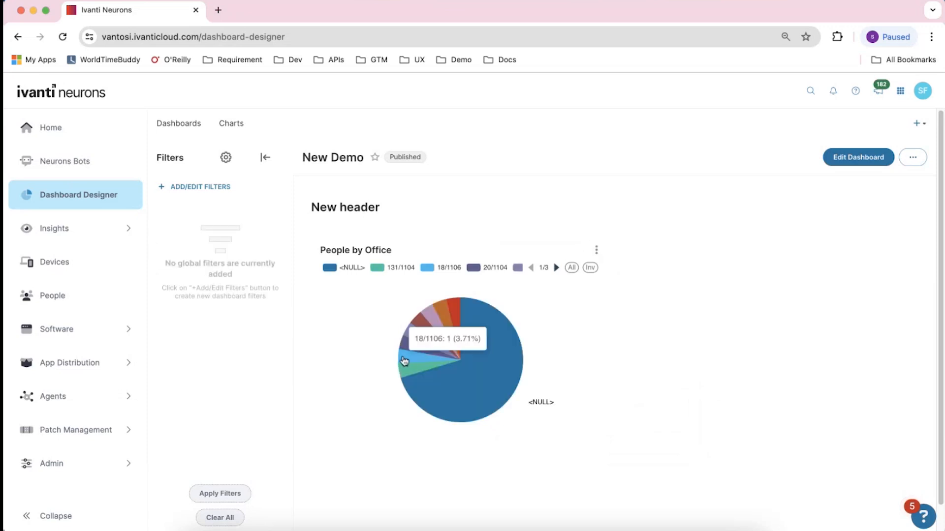
pyautogui.rightClick(403, 359)
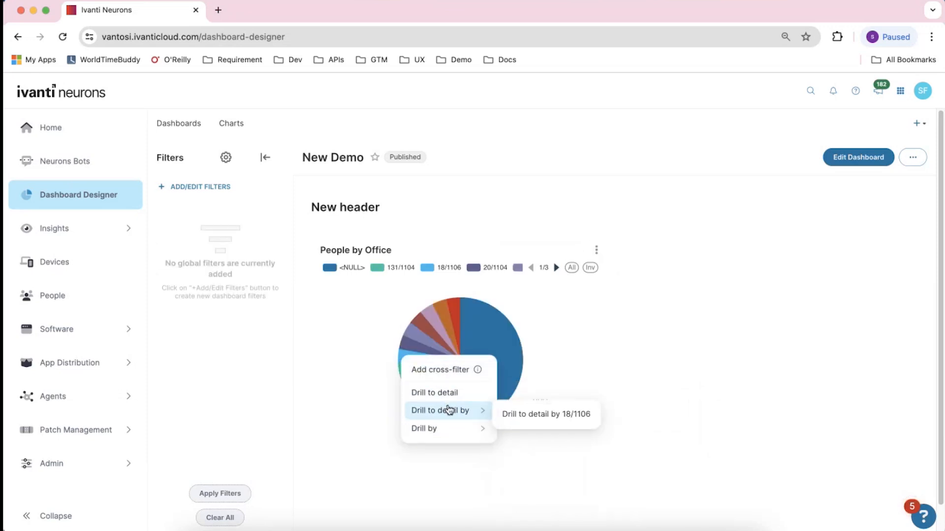
pyautogui.click(579, 420)
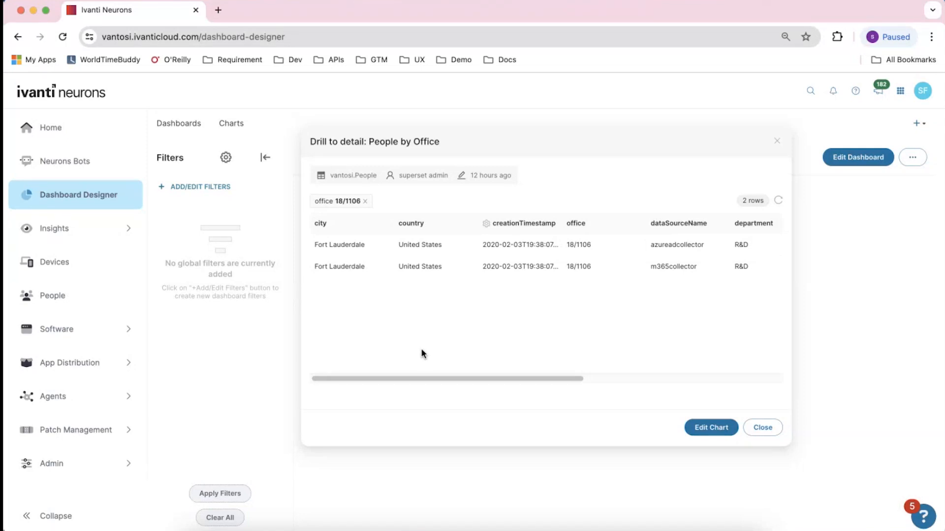
pyautogui.moveTo(426, 376); pyautogui.dragTo(400, 352)
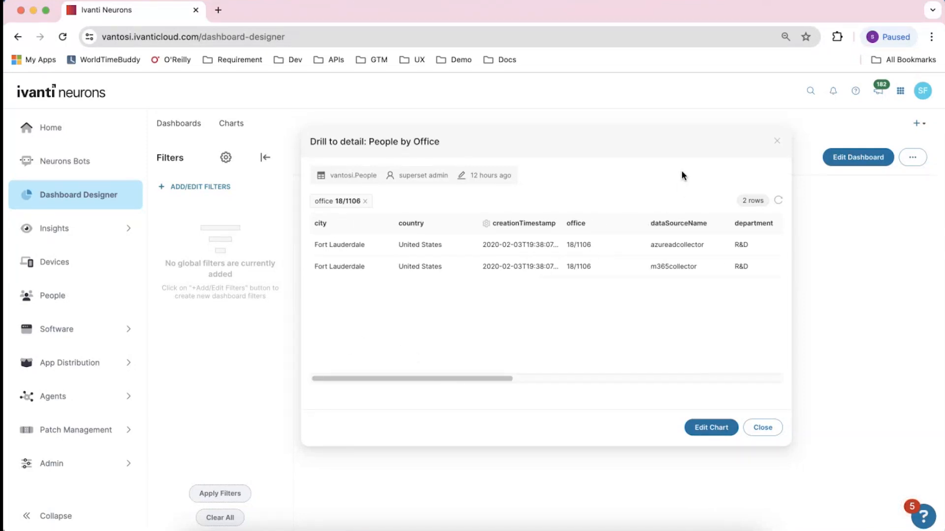
pyautogui.click(776, 142)
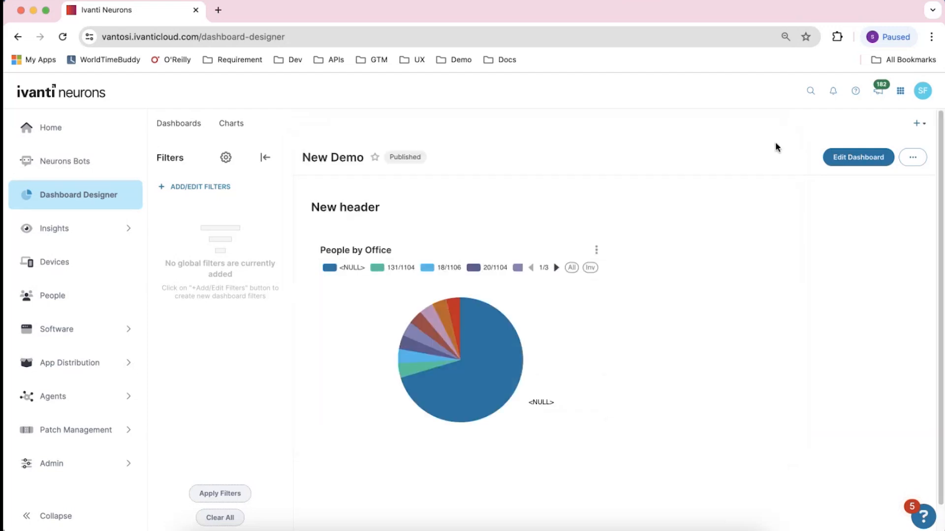
# Go back to the dashboards list and open the Mix and Match dashboard
pyautogui.click(595, 250)
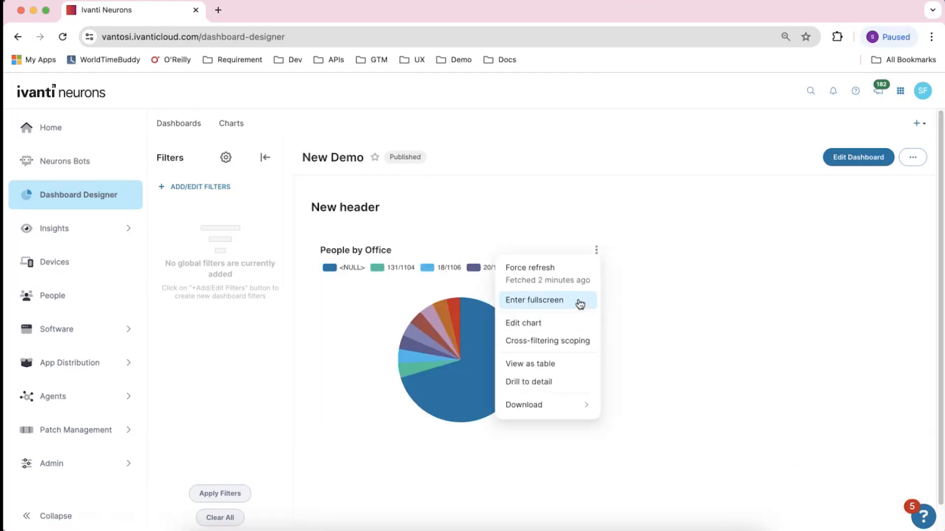
pyautogui.click(677, 259)
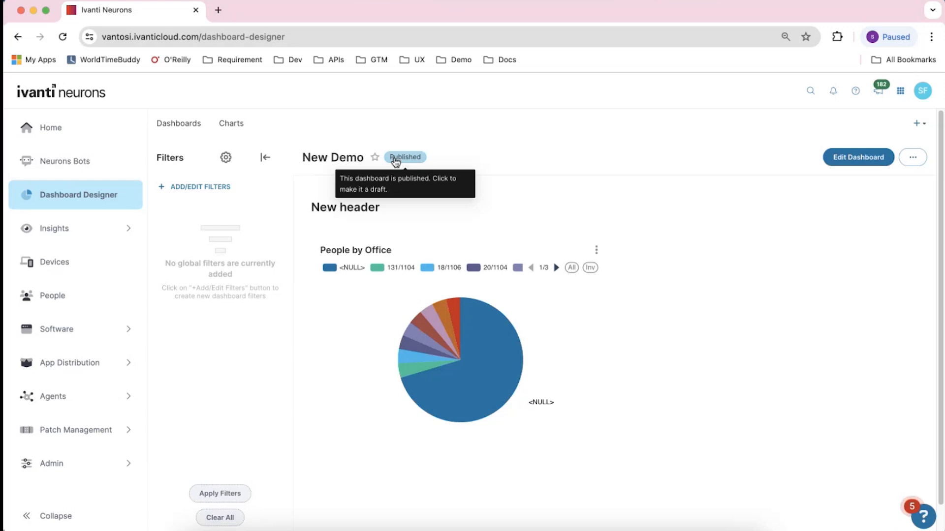
pyautogui.click(185, 126)
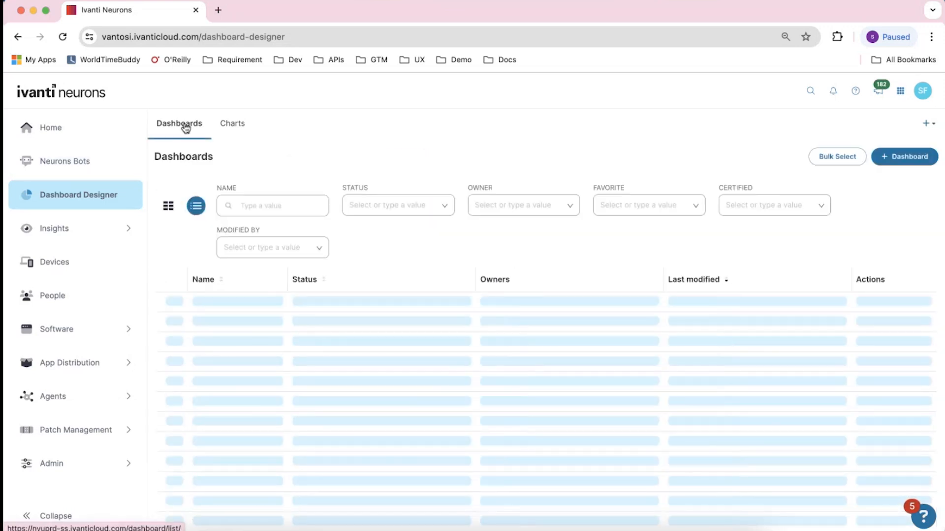
pyautogui.scroll(-1, 251, 170)
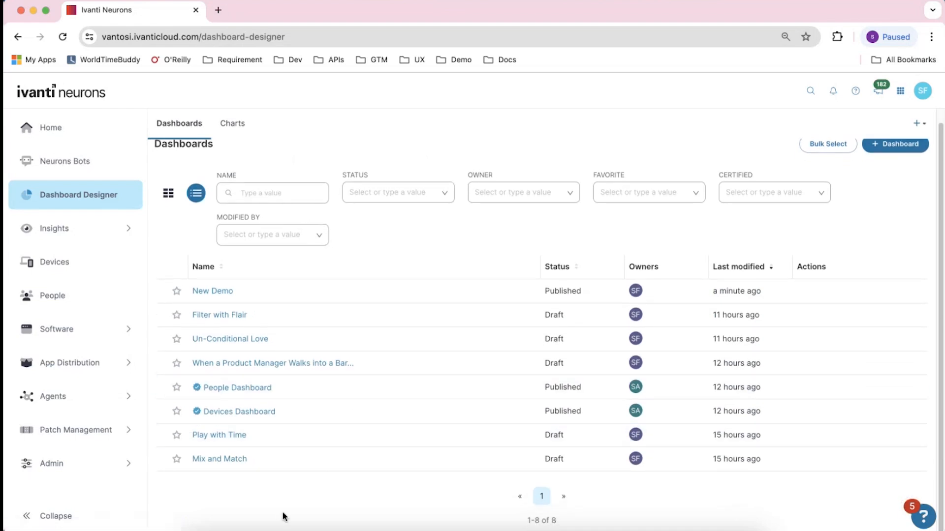
pyautogui.click(235, 462)
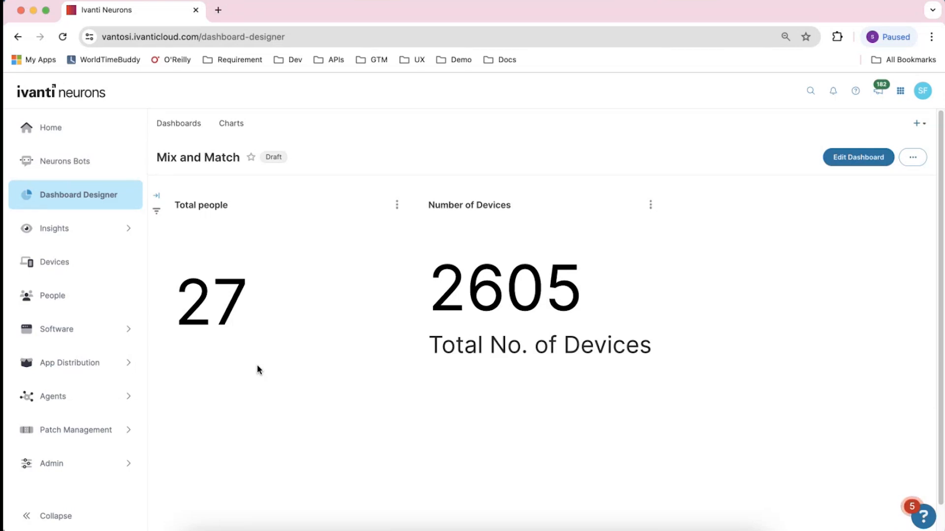
# Return to the dashboards list and open the Play with Time dashboard
pyautogui.click(173, 121)
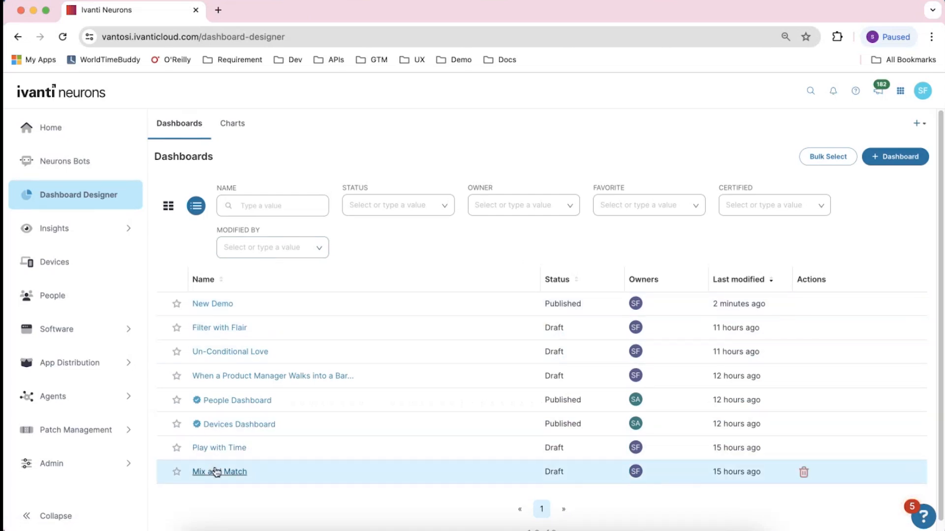
pyautogui.click(212, 451)
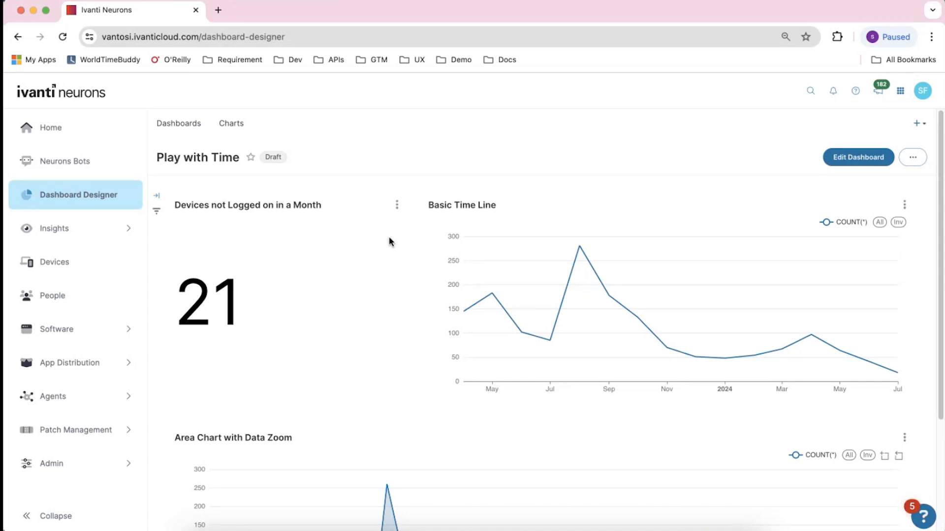
# Open the Devices not Logged on in a Month chart for editing and browse its dataset columns
pyautogui.click(396, 205)
pyautogui.click(351, 276)
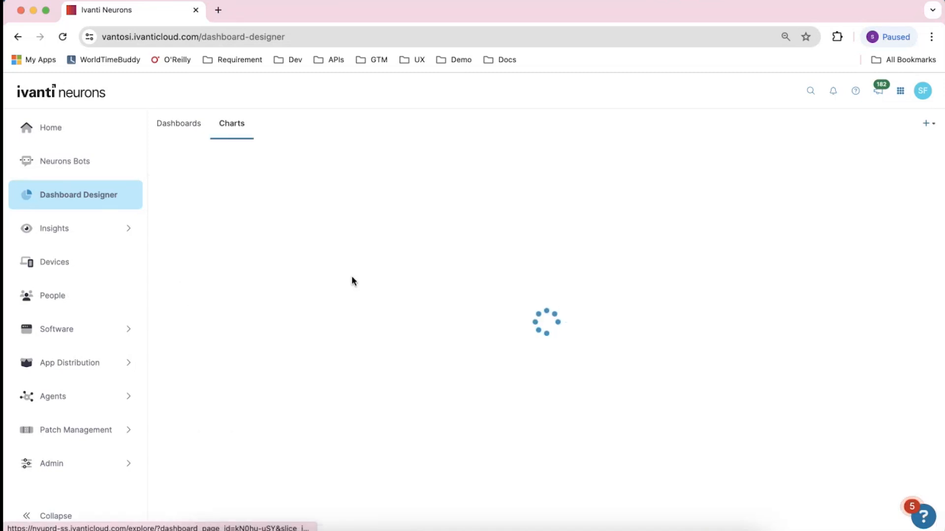
pyautogui.moveTo(347, 305); pyautogui.dragTo(346, 379)
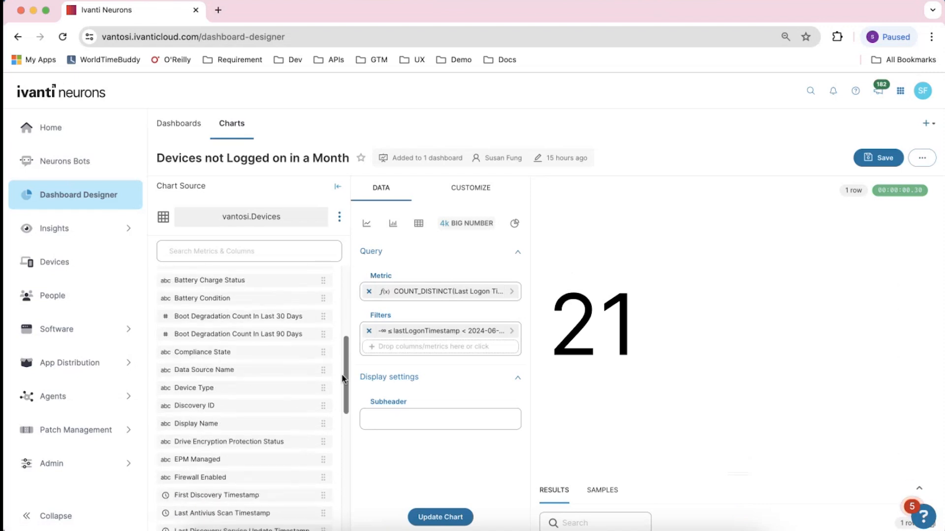
pyautogui.scroll(3, 202, 329)
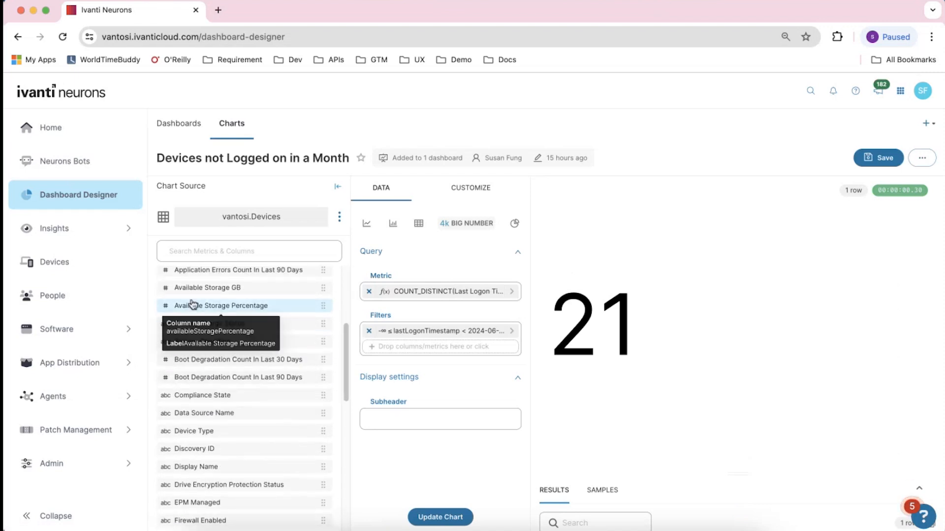
pyautogui.scroll(-10, 202, 329)
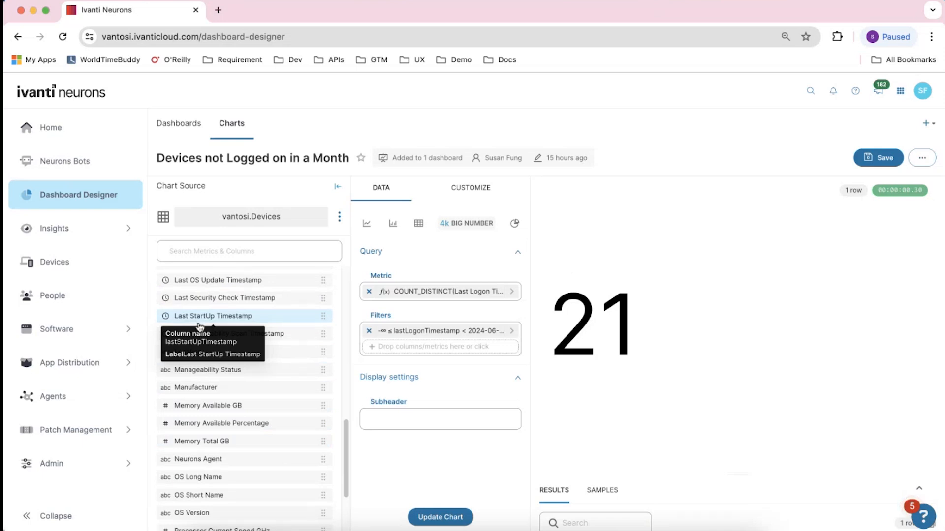
pyautogui.scroll(1, 199, 327)
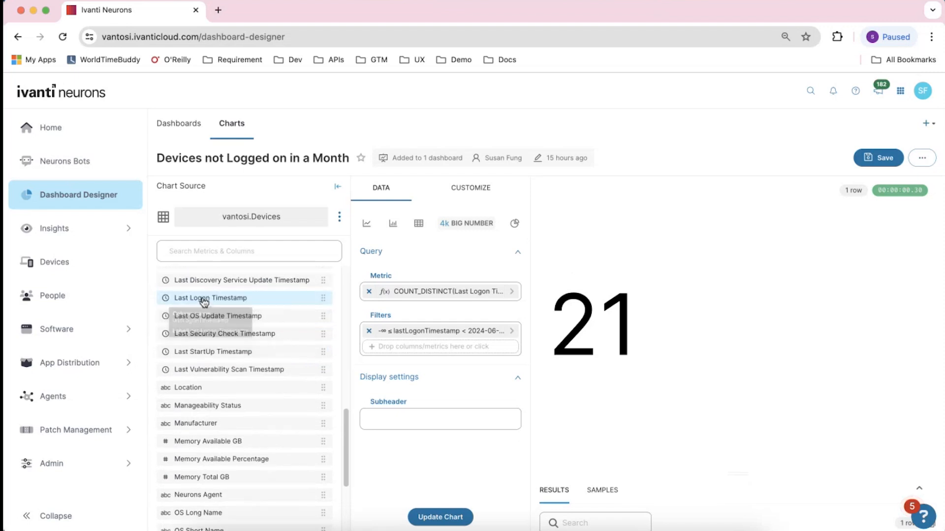
pyautogui.scroll(2, 216, 295)
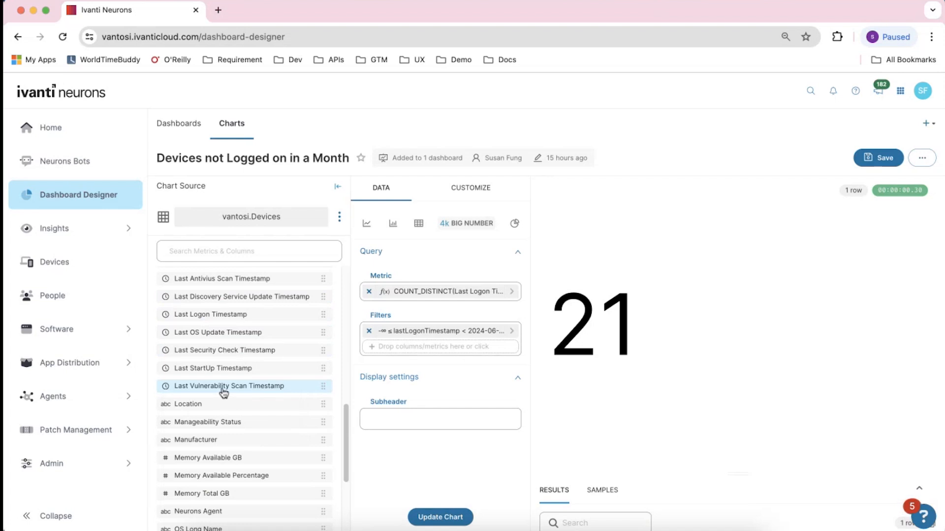
pyautogui.scroll(-8, 227, 393)
pyautogui.scroll(6, 227, 373)
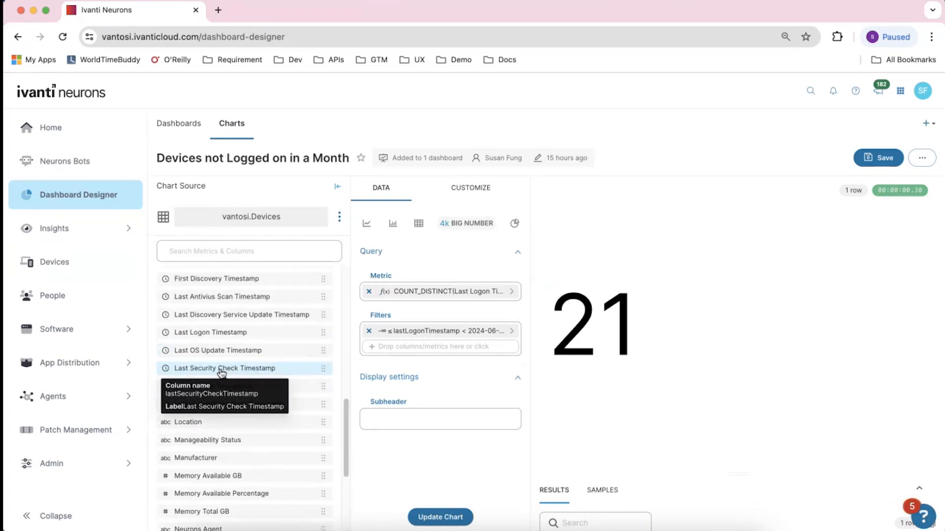
pyautogui.scroll(6, 227, 373)
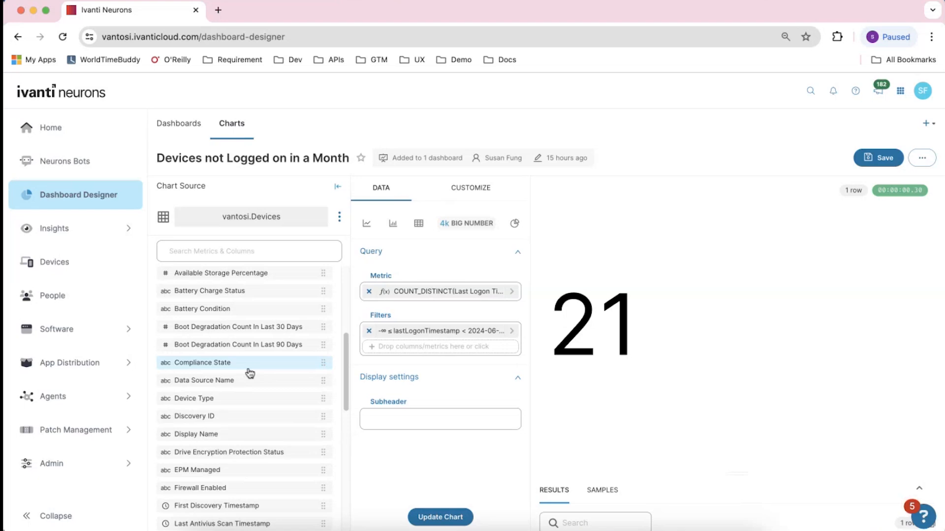
pyautogui.scroll(-4, 250, 373)
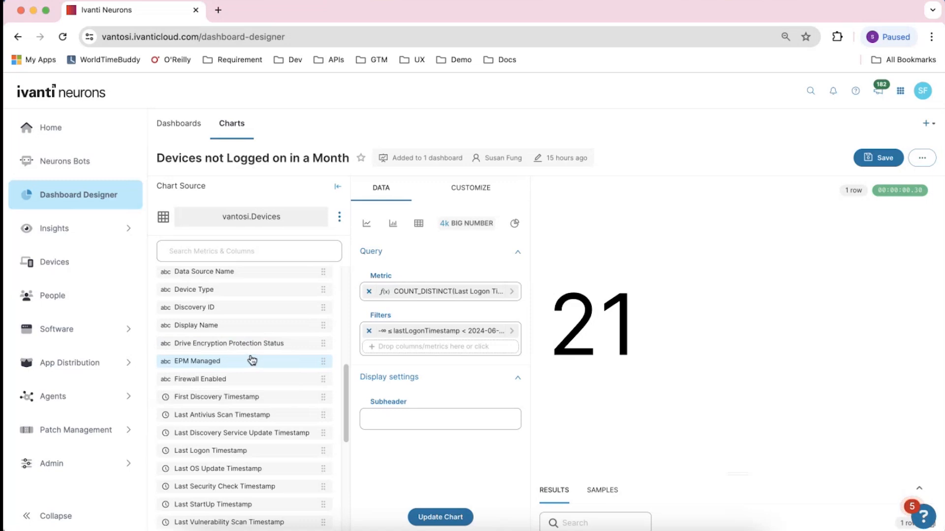
# Open the Last Logon Timestamp filter's time range editor and compare the Last, Previous and Advanced range types
pyautogui.click(417, 337)
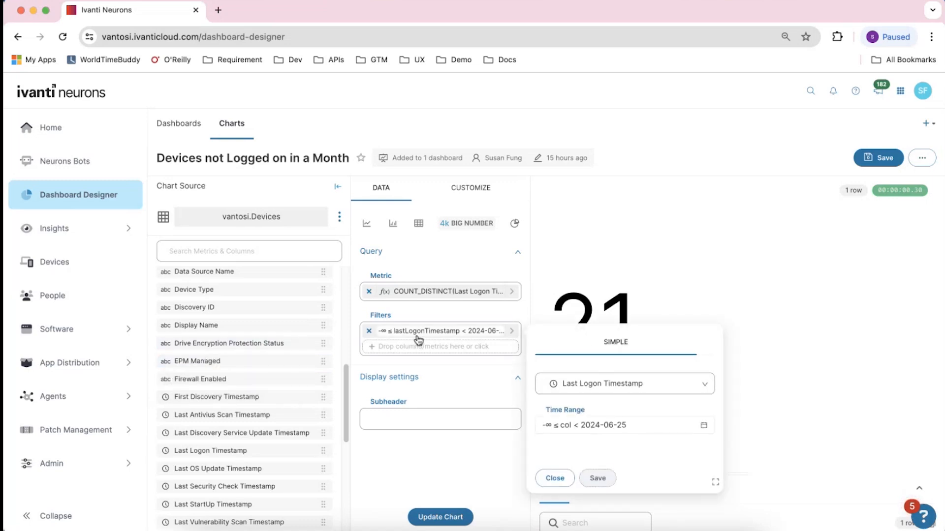
pyautogui.click(704, 432)
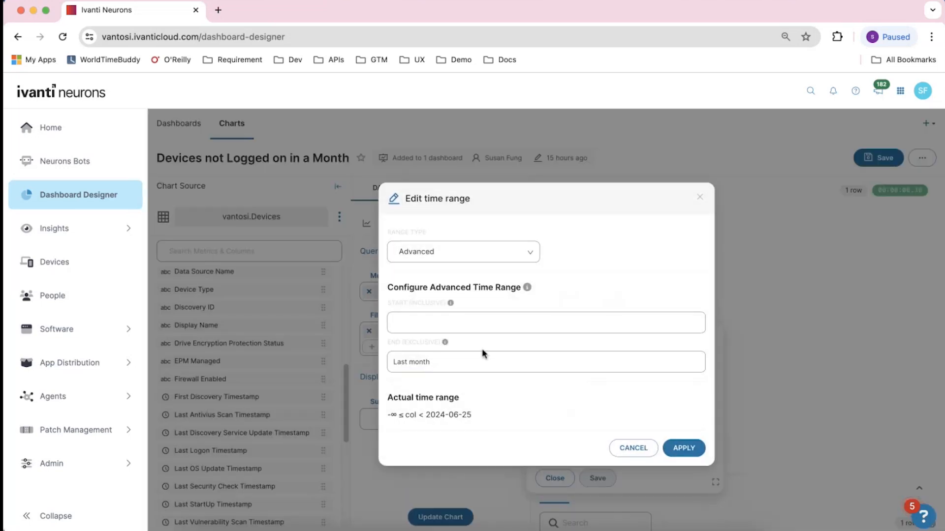
pyautogui.click(512, 251)
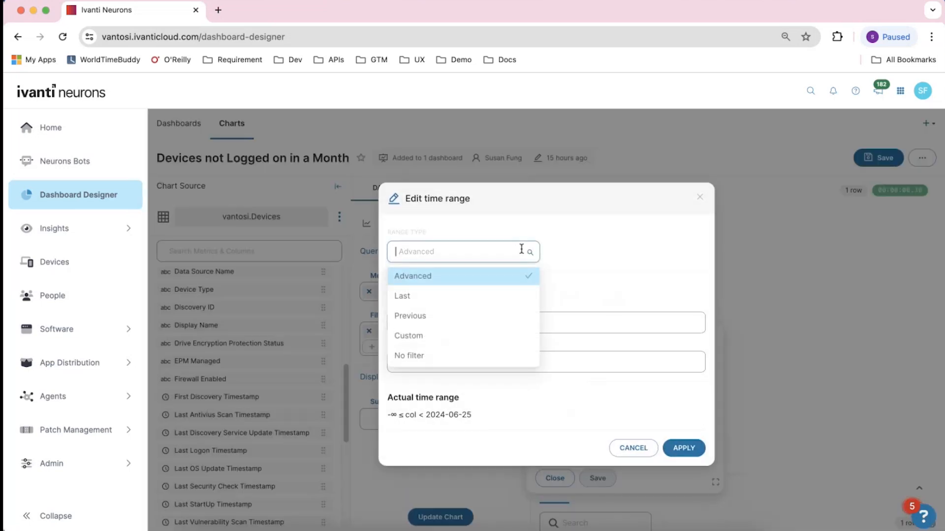
pyautogui.click(496, 303)
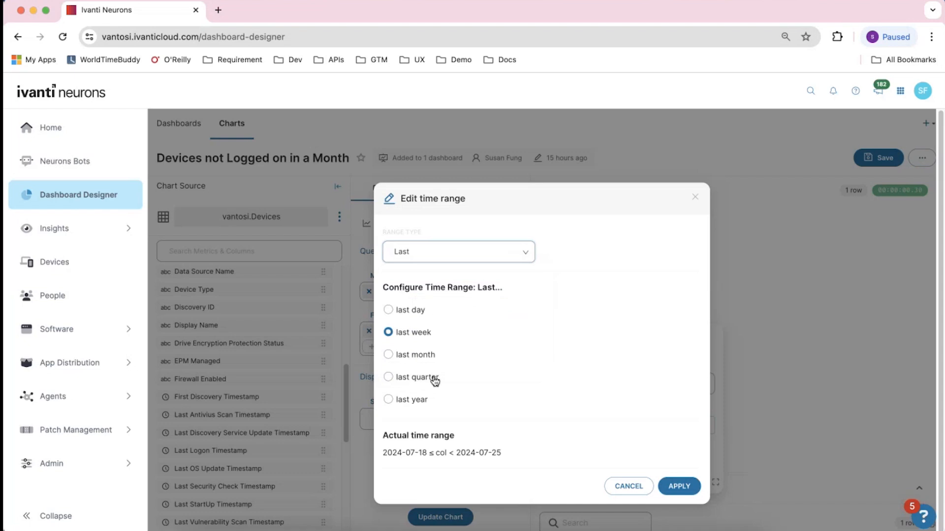
pyautogui.click(515, 248)
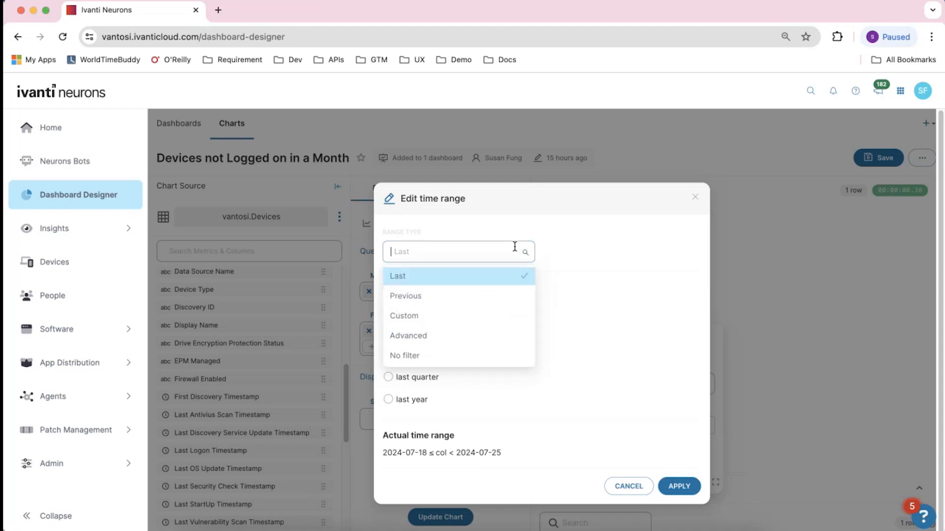
pyautogui.click(485, 296)
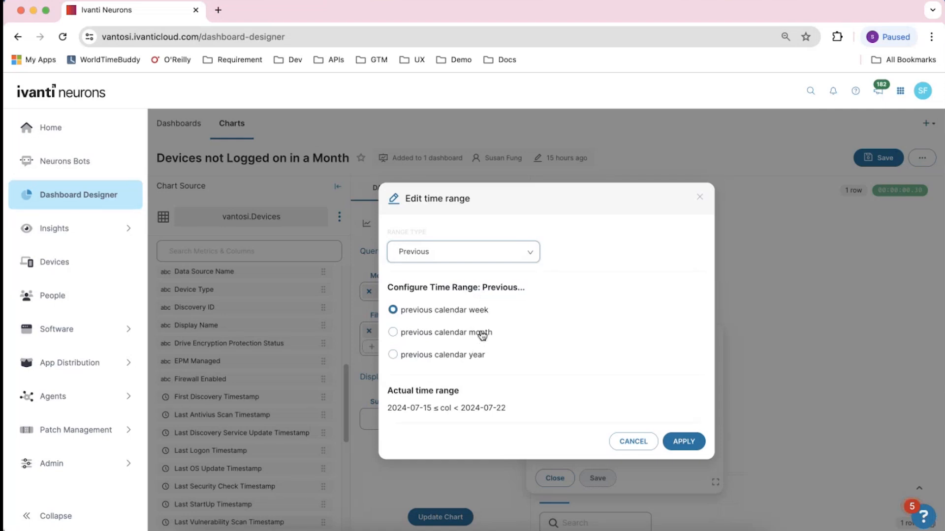
pyautogui.click(484, 257)
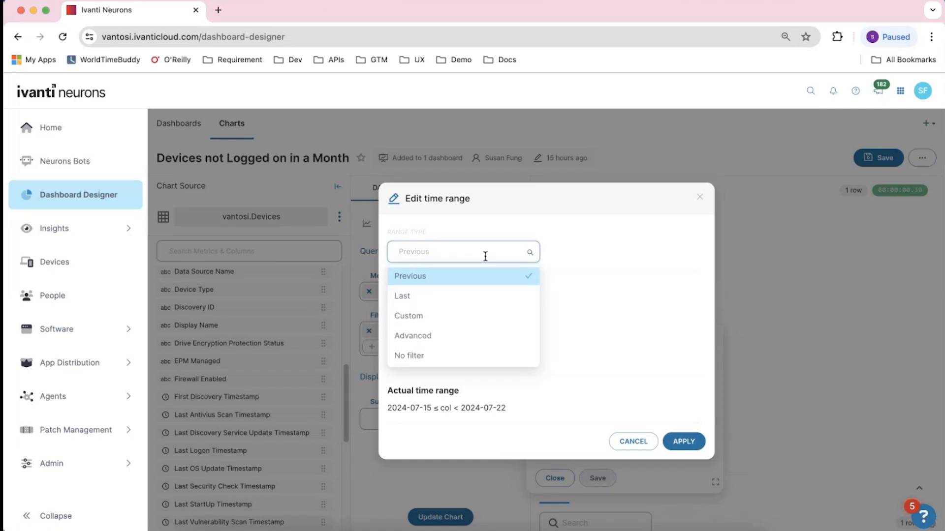
pyautogui.click(497, 339)
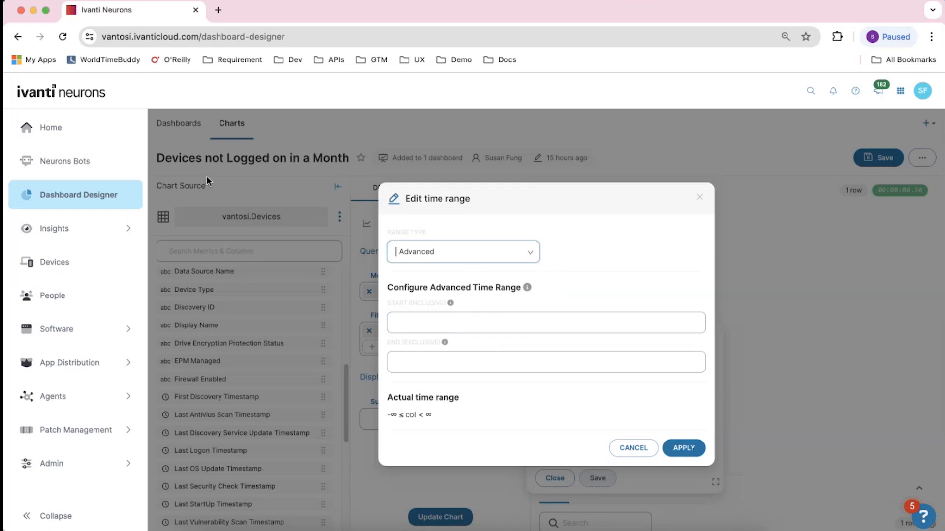
# Enter last month as the advanced range's exclusive end and inspect the actual time range
pyautogui.click(421, 365)
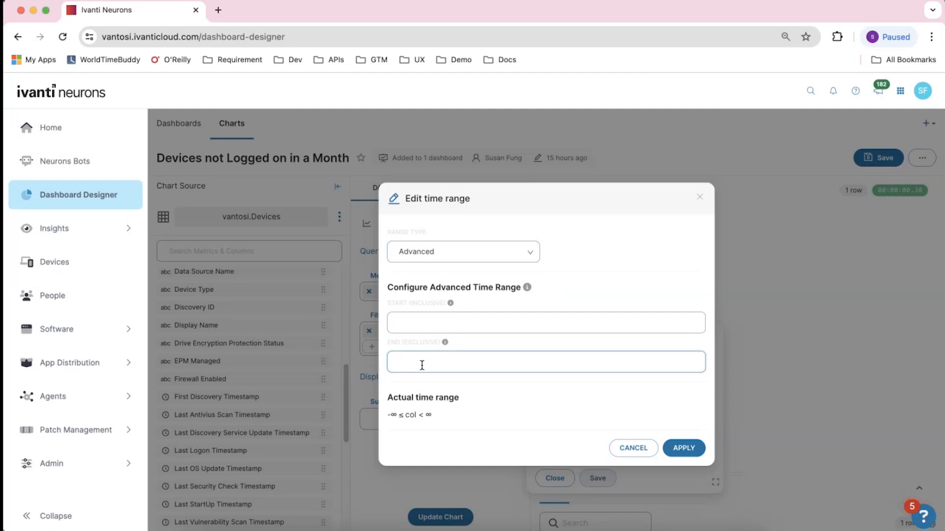
pyautogui.write('last month')
pyautogui.click(490, 399)
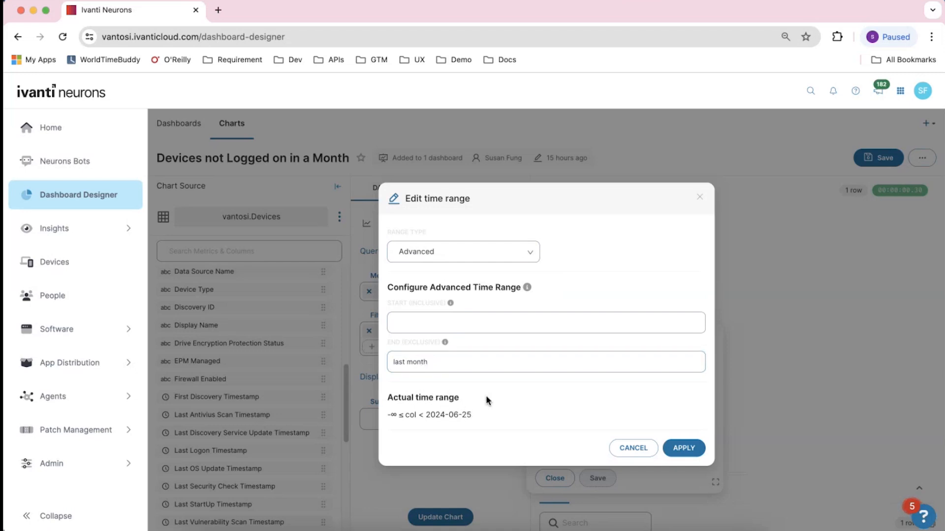
pyautogui.moveTo(391, 415); pyautogui.dragTo(469, 415)
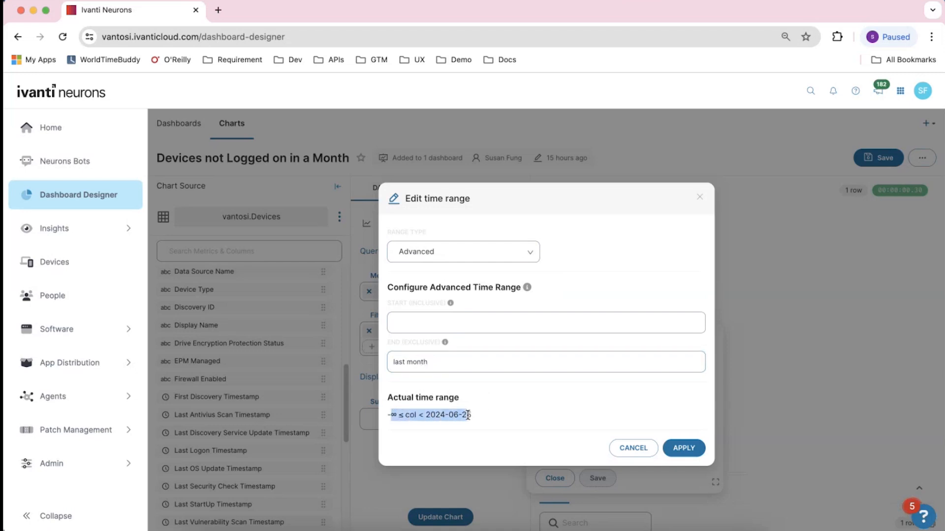
pyautogui.click(469, 415)
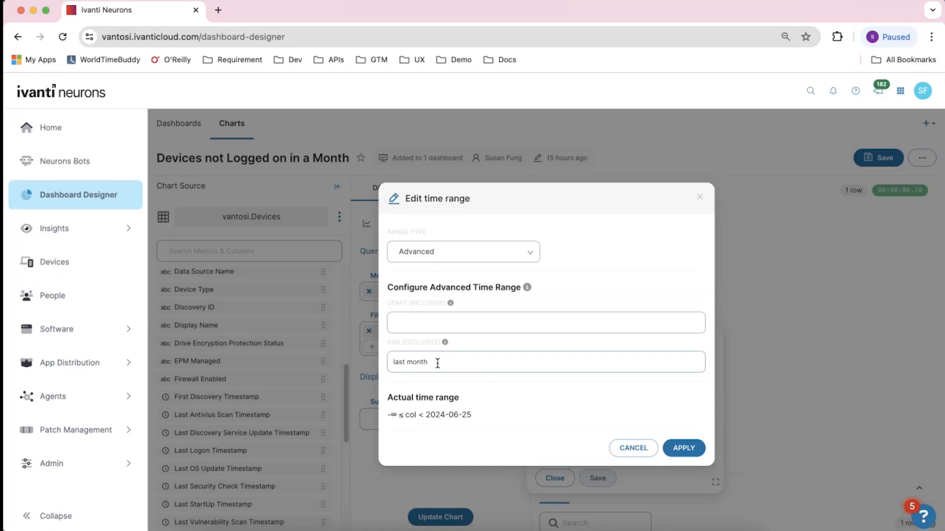
# Try last year as the exclusive end, then change it back to last month
pyautogui.moveTo(436, 363); pyautogui.dragTo(406, 362)
pyautogui.write('yea')
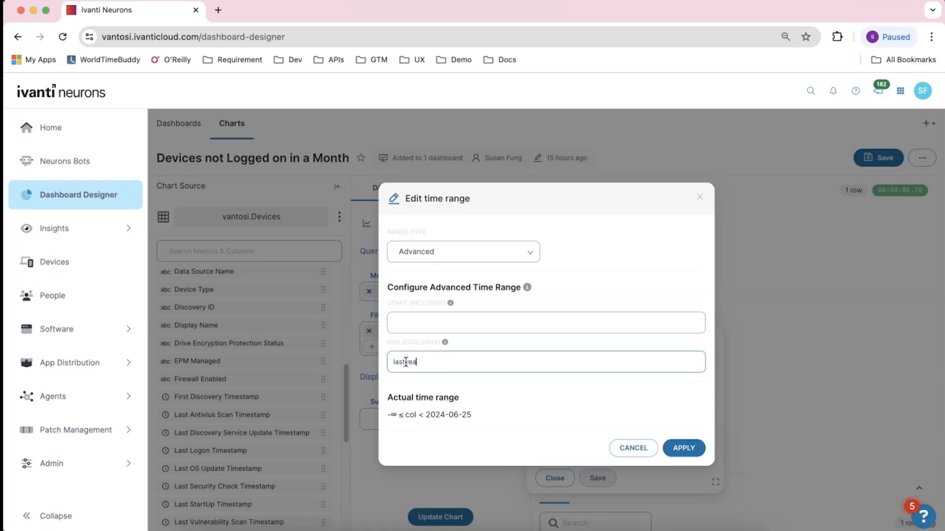
pyautogui.press('BackSpace')
pyautogui.press('BackSpace')
pyautogui.write('year')
pyautogui.click(405, 362)
pyautogui.press('BackSpace')
pyautogui.press('BackSpace')
pyautogui.press('BackSpace')
pyautogui.press('BackSpace')
pyautogui.write('month')
# Apply the time range, save the filter, and update the chart
pyautogui.click(684, 448)
pyautogui.click(598, 479)
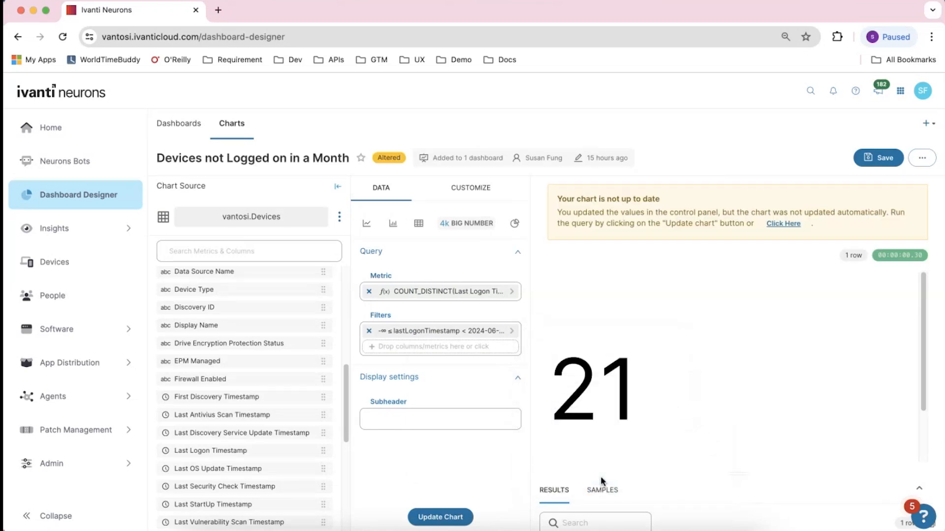
pyautogui.click(451, 517)
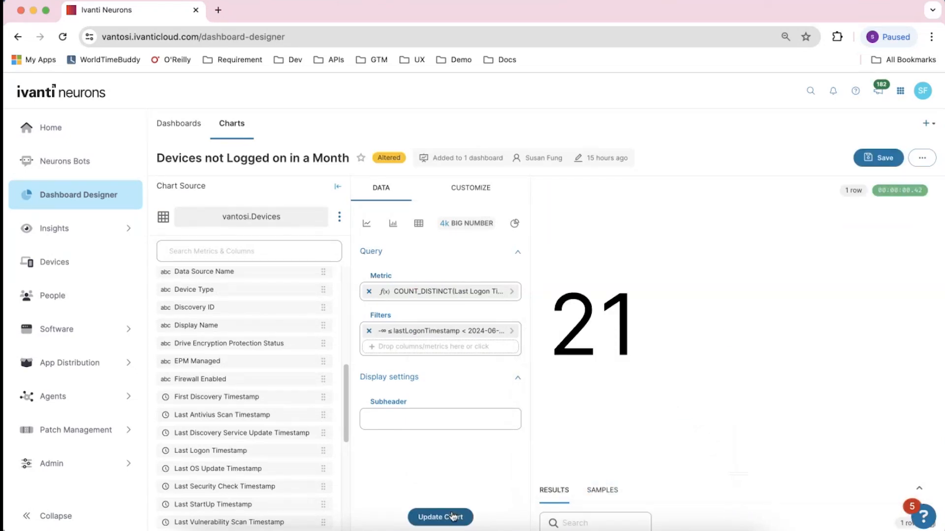
# Save the chart with overwrite and go to the Play with Time dashboard
pyautogui.click(875, 158)
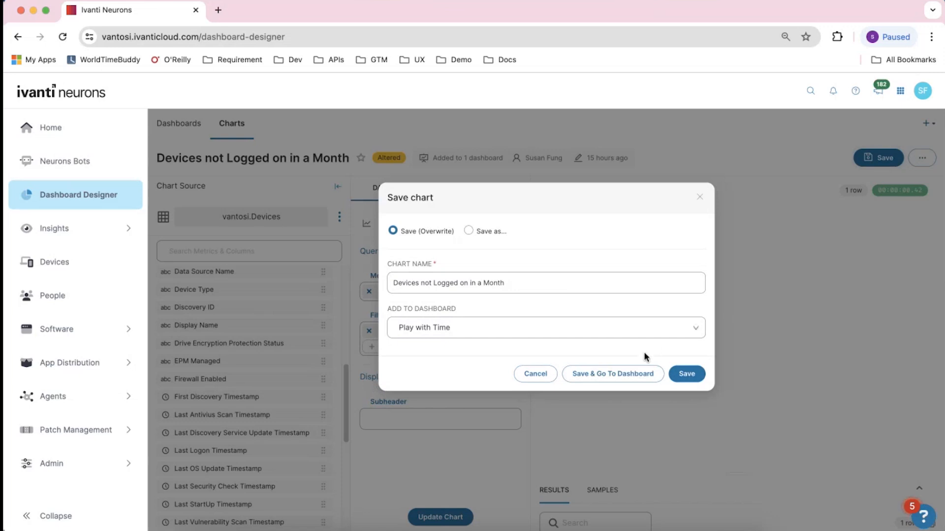
pyautogui.click(636, 370)
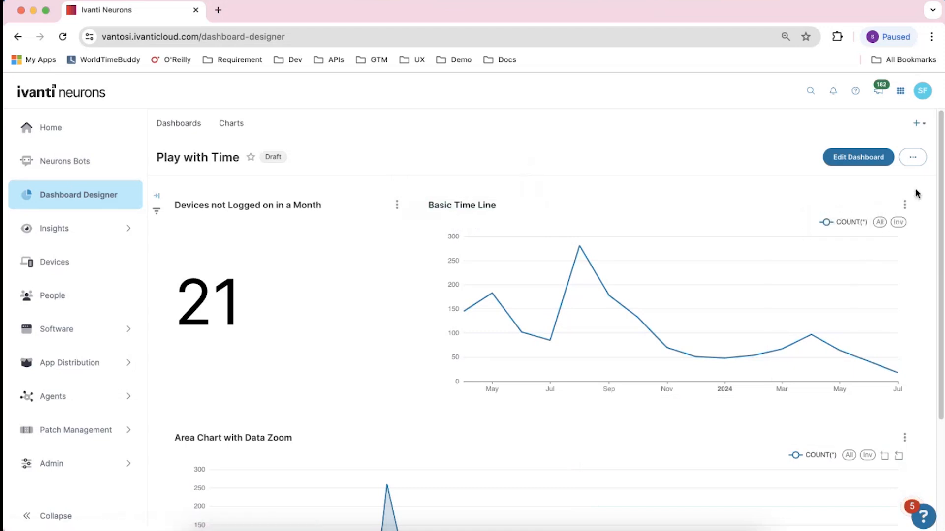
# Open the Basic Time Line chart for editing, set its time grain to Hour, and update the chart
pyautogui.click(905, 204)
pyautogui.click(838, 287)
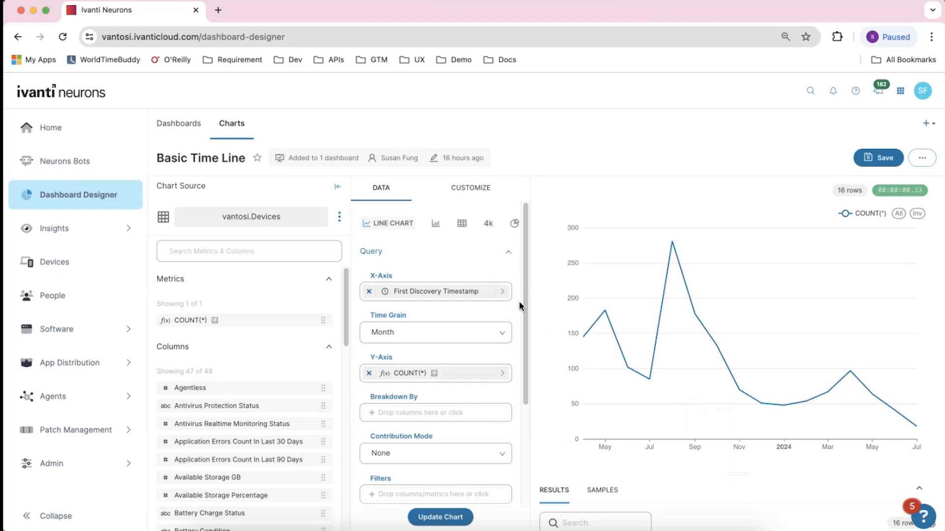
pyautogui.click(485, 333)
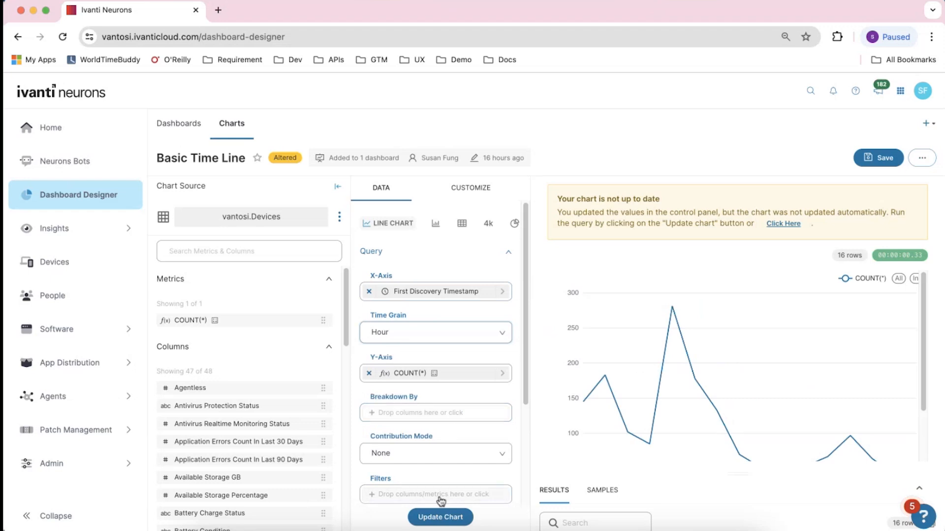
pyautogui.click(439, 523)
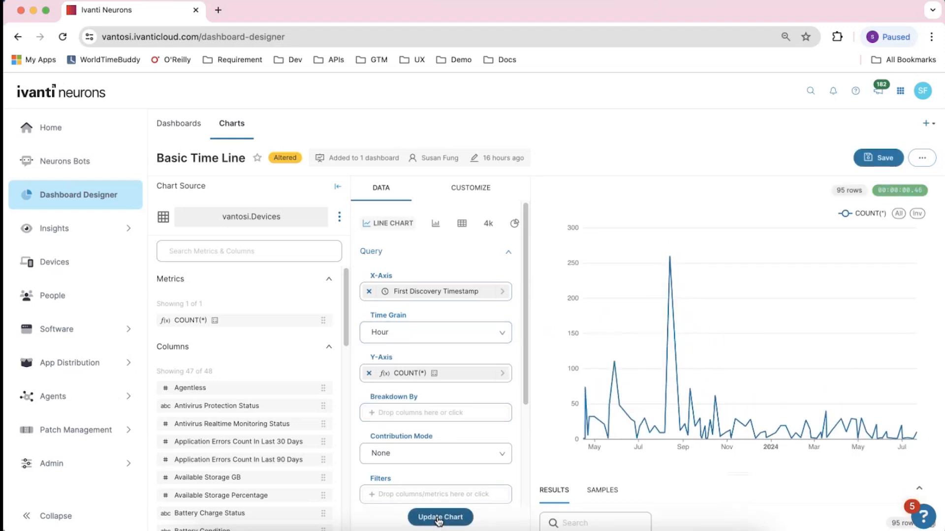
# Set the Basic Time Line time grain back to Month and update the chart
pyautogui.click(473, 339)
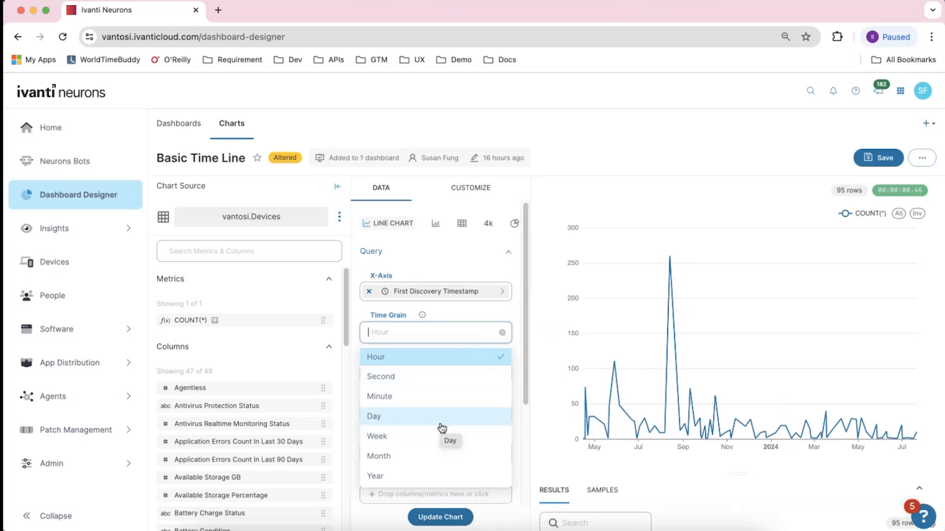
pyautogui.click(433, 455)
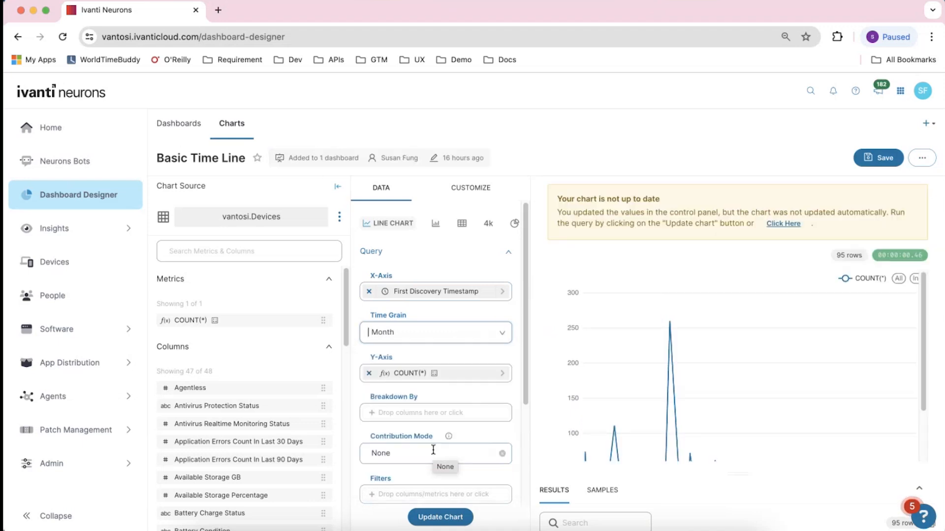
pyautogui.click(430, 517)
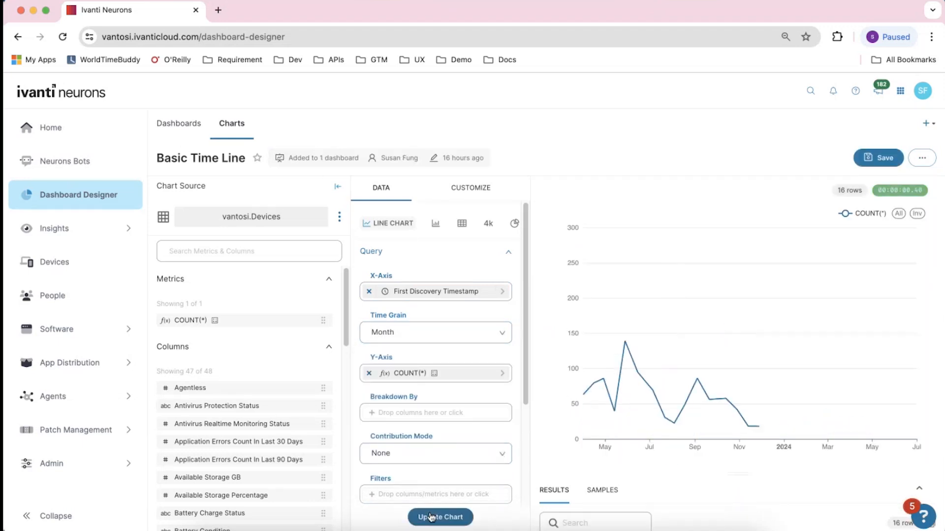
# Save the Basic Time Line chart and go back to the Play with Time dashboard
pyautogui.scroll(-4, 525, 341)
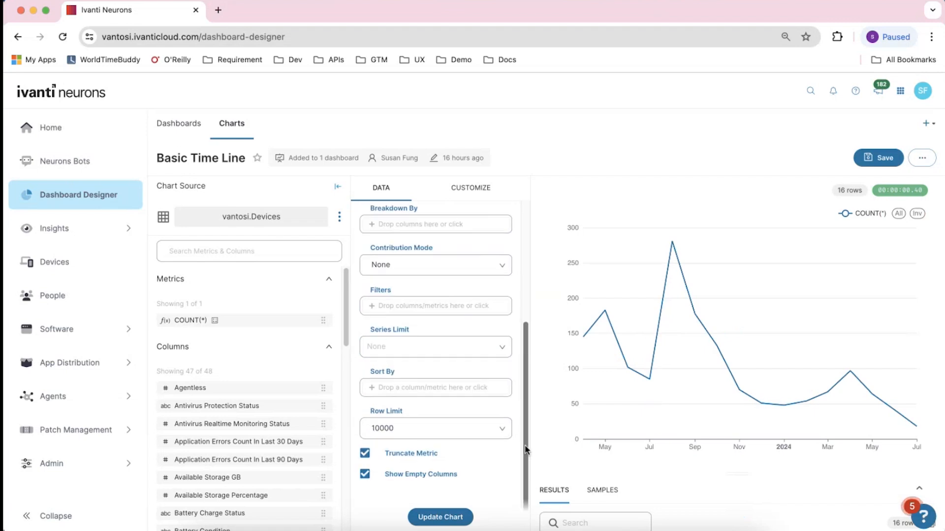
pyautogui.scroll(4, 525, 342)
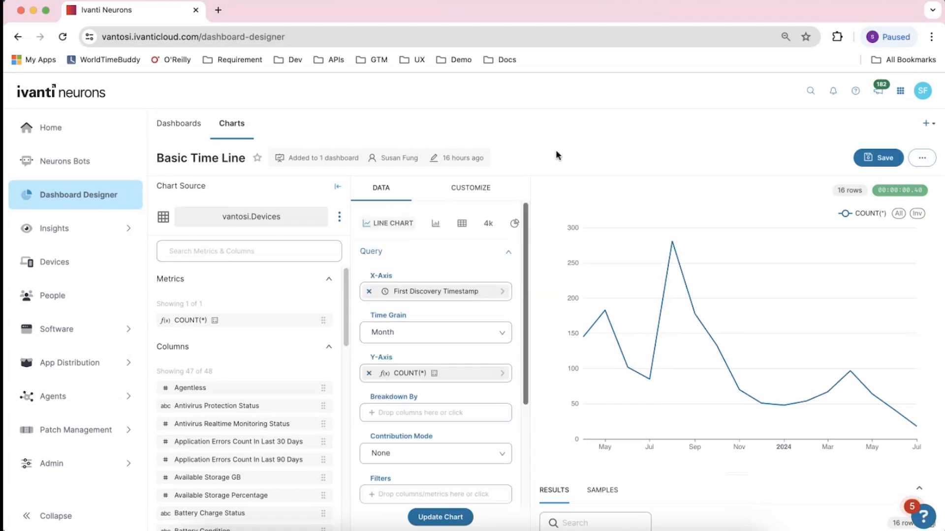
pyautogui.click(878, 157)
pyautogui.click(634, 372)
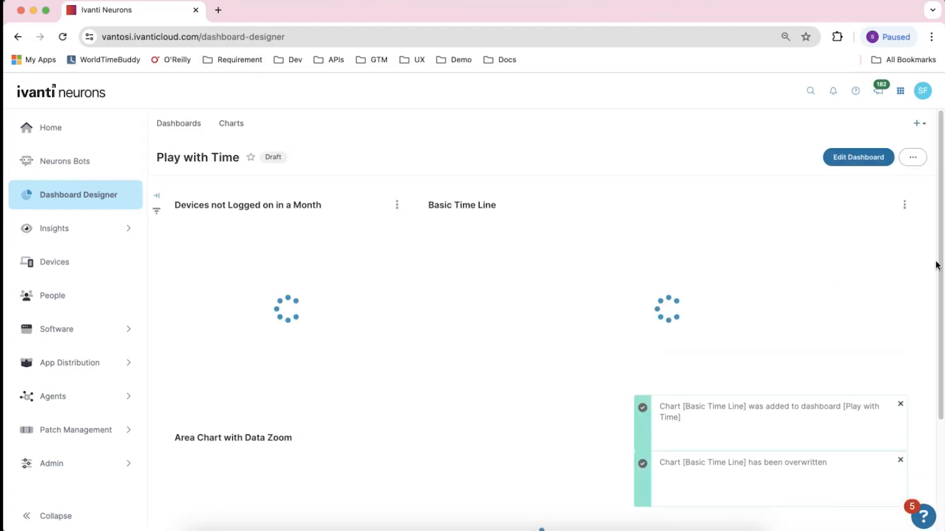
# Dismiss the notifications and try moving the start handle of the Area Chart with Data Zoom slider
pyautogui.scroll(-2, 940, 323)
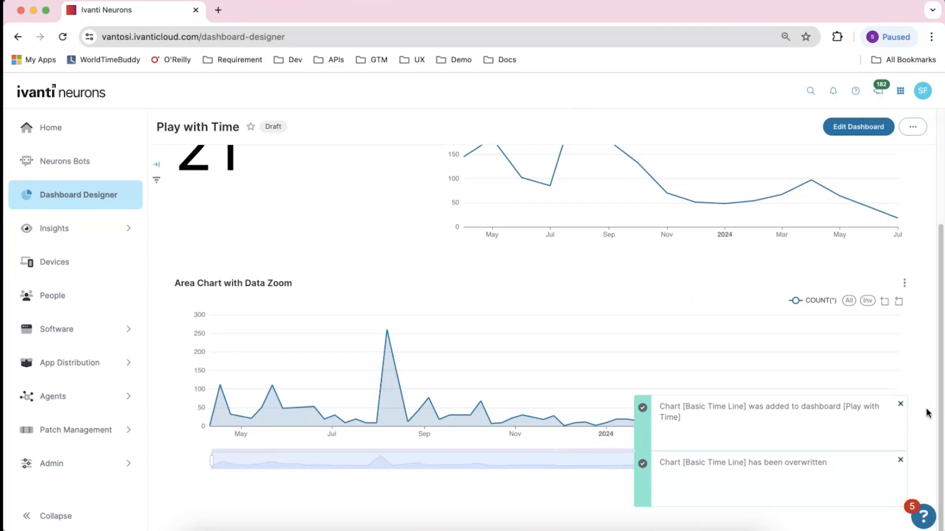
pyautogui.click(900, 407)
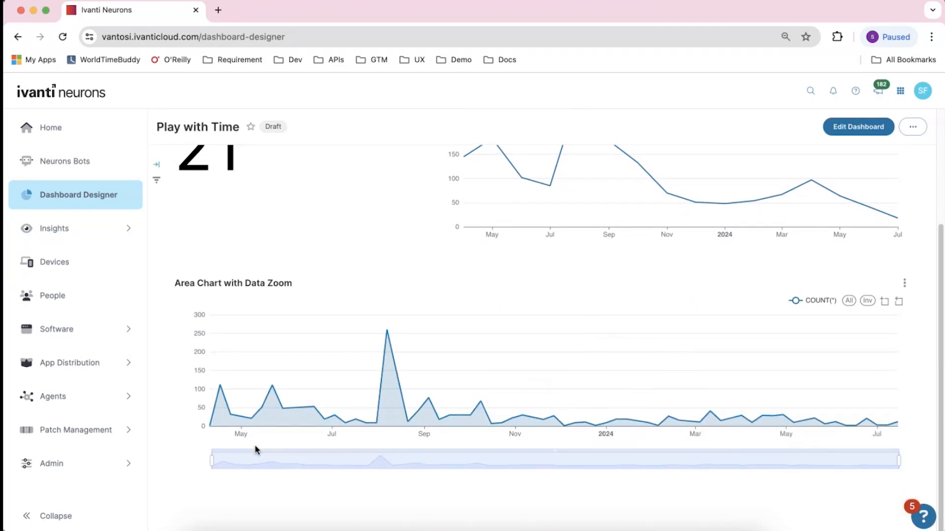
pyautogui.moveTo(214, 461)
pyautogui.moveTo(214, 460)
pyautogui.mouseDown()
pyautogui.moveTo(290, 461)
pyautogui.moveTo(207, 462)
pyautogui.mouseUp()
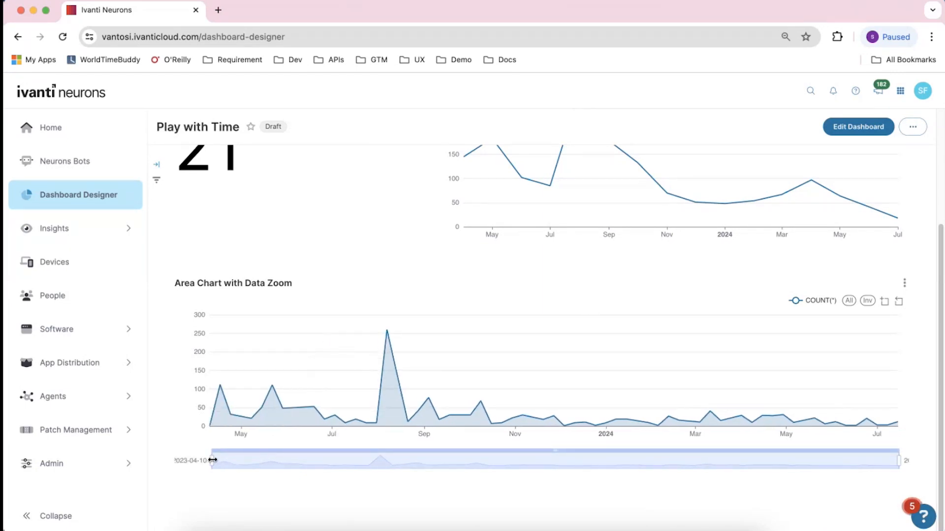
pyautogui.moveTo(213, 460)
pyautogui.mouseDown()
pyautogui.moveTo(443, 478)
pyautogui.moveTo(445, 464)
pyautogui.moveTo(765, 462)
pyautogui.moveTo(511, 464)
pyautogui.moveTo(352, 450)
pyautogui.moveTo(341, 452)
pyautogui.moveTo(478, 473)
pyautogui.moveTo(206, 463)
pyautogui.mouseUp()
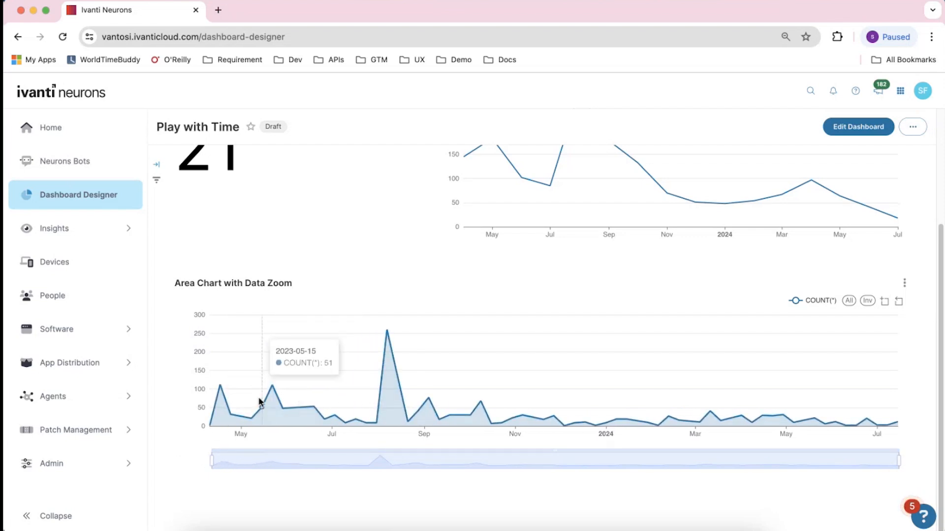
# Scroll back up the Play with Time dashboard and return to the dashboards list
pyautogui.moveTo(298, 427)
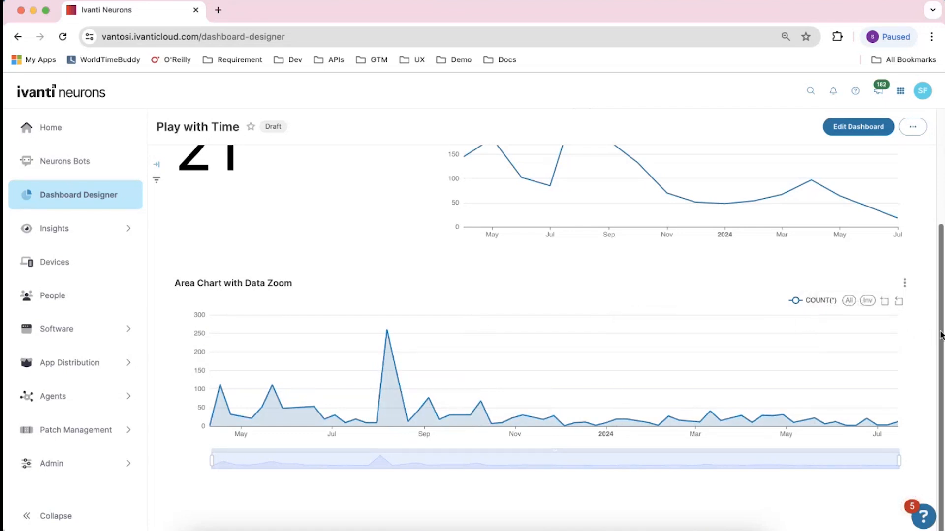
pyautogui.scroll(3, 941, 335)
pyautogui.scroll(-2, 937, 345)
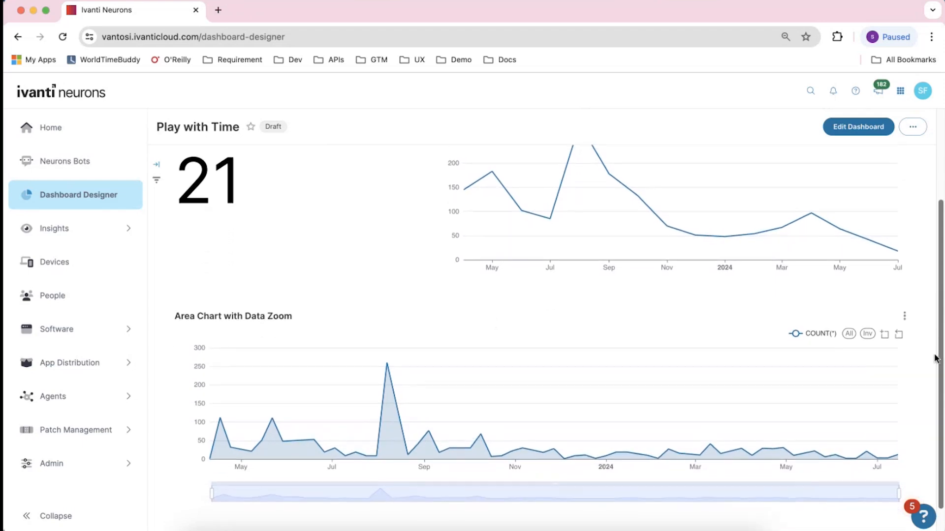
pyautogui.moveTo(934, 355); pyautogui.dragTo(941, 321)
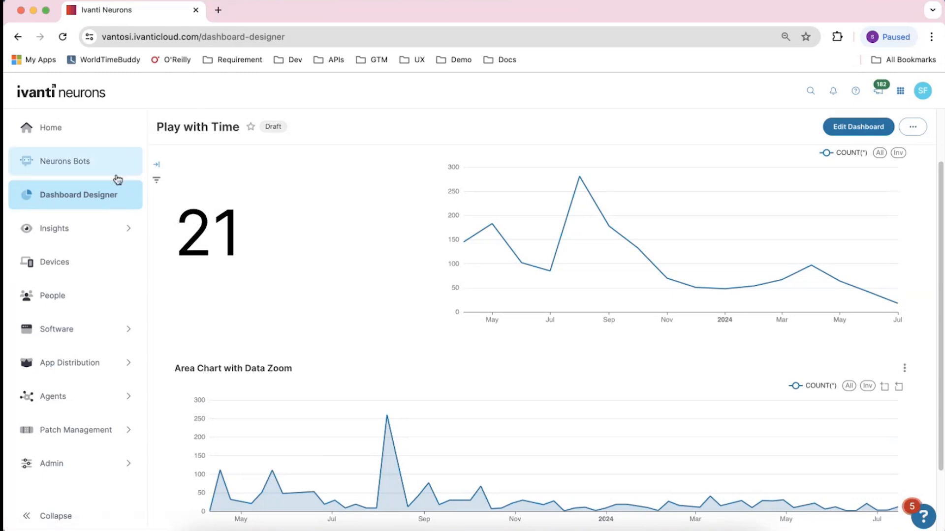
pyautogui.click(97, 199)
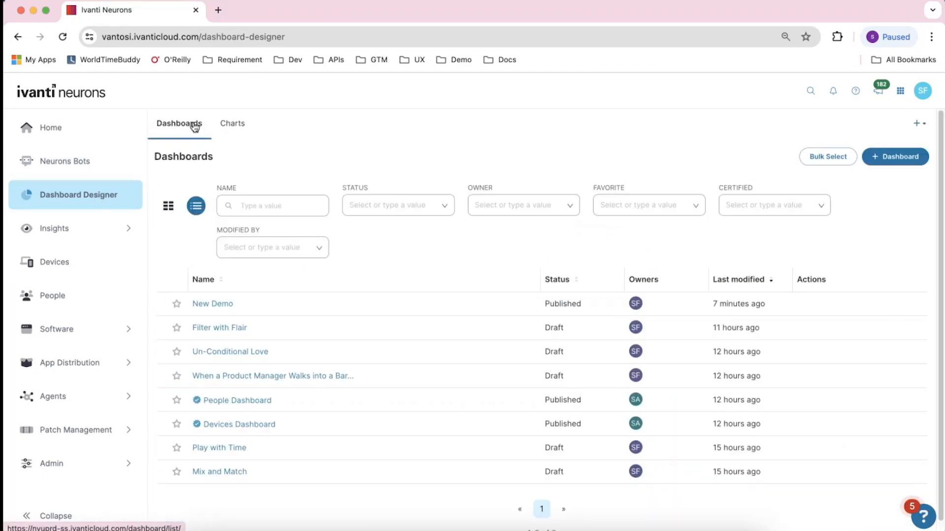
# Open the Filter with Flair dashboard and start editing its Devices Type chart
pyautogui.click(215, 328)
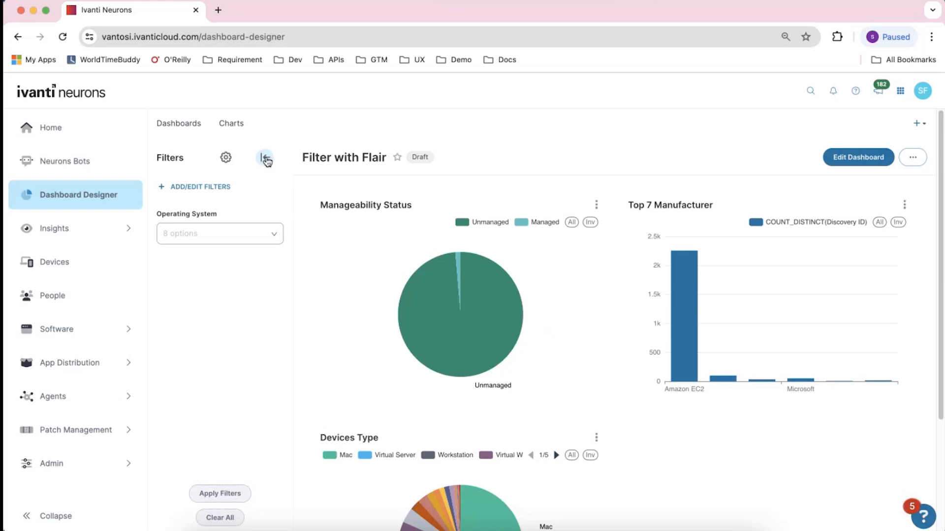
pyautogui.click(266, 158)
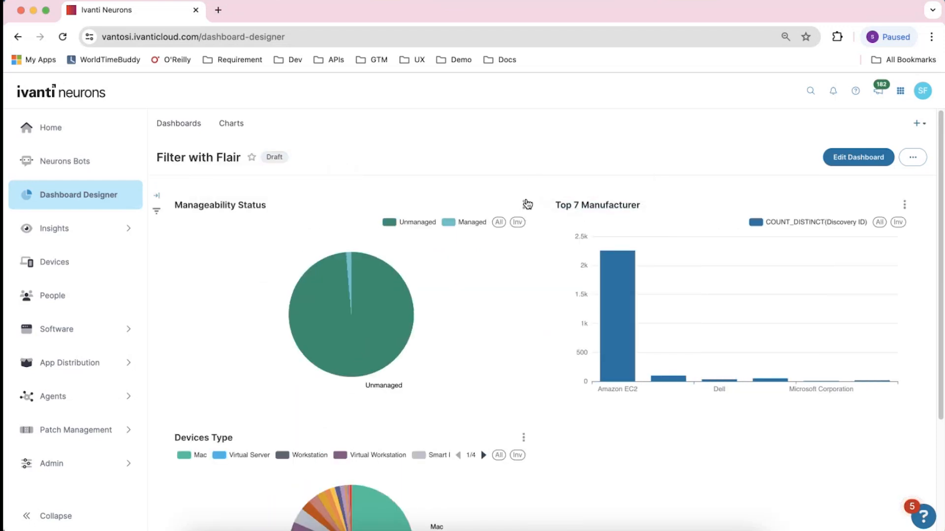
pyautogui.click(523, 438)
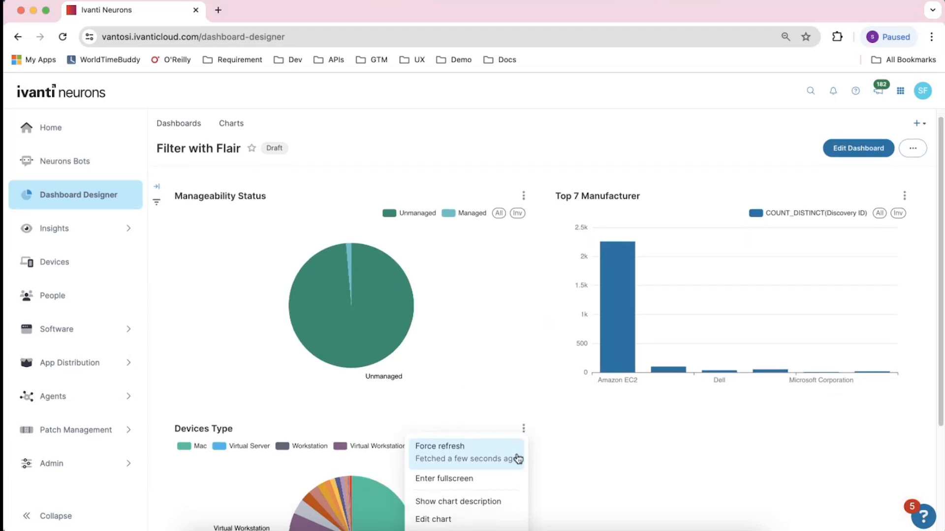
pyautogui.scroll(-3, 511, 467)
pyautogui.click(463, 382)
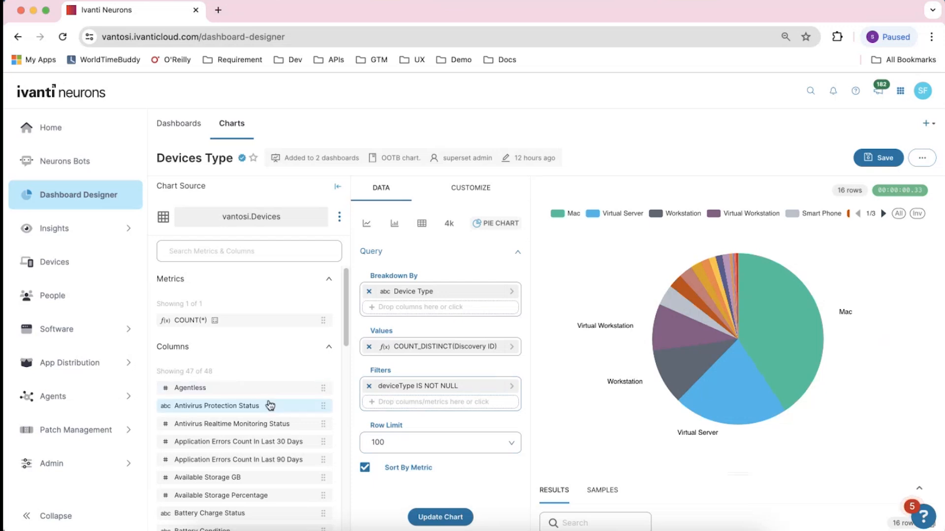
# Add a Device Type filter set to Not equal to Printer and update the Devices Type chart
pyautogui.scroll(-3, 270, 403)
pyautogui.moveTo(187, 502); pyautogui.dragTo(410, 408)
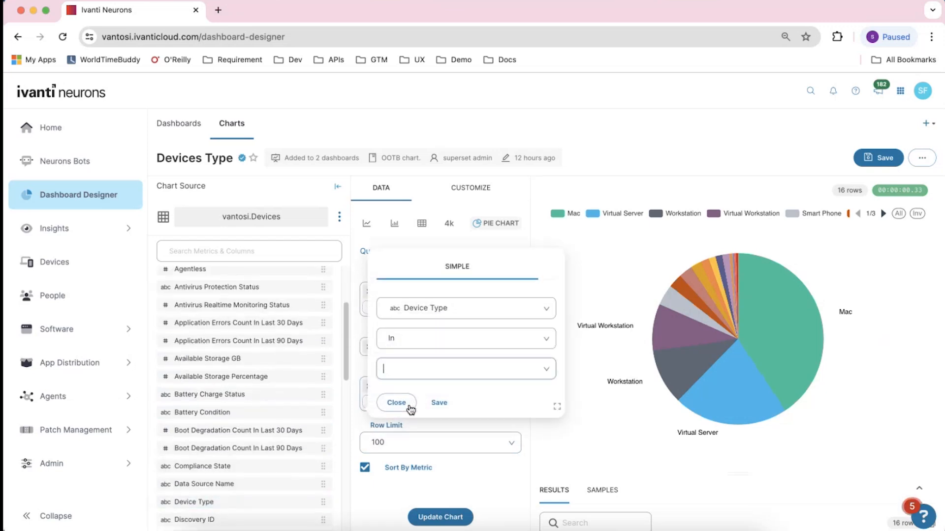
pyautogui.click(404, 344)
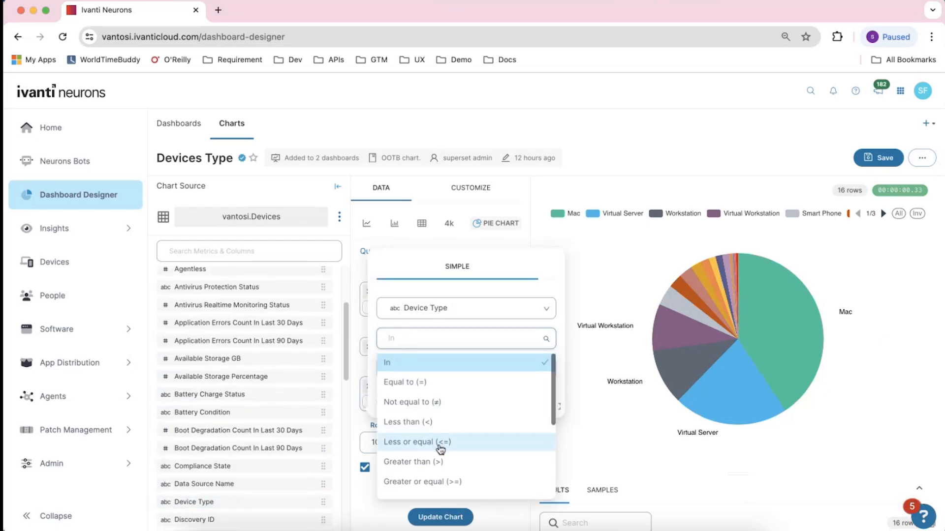
pyautogui.click(428, 404)
pyautogui.write('Printer')
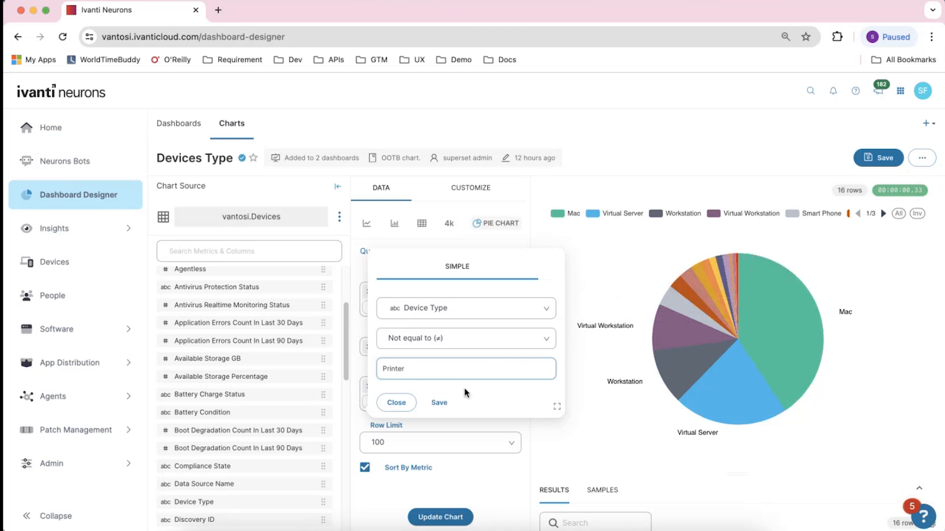
pyautogui.click(439, 403)
pyautogui.click(460, 516)
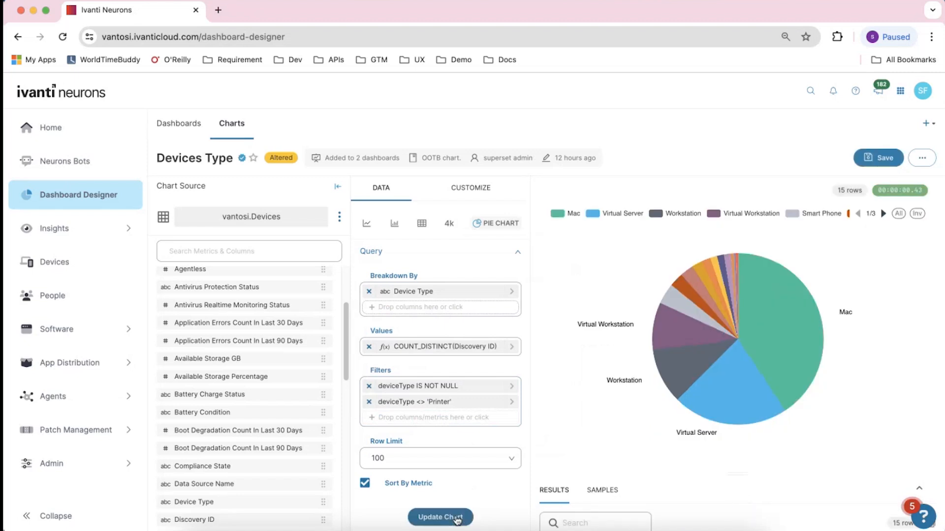
# Save the Devices Type chart, go to the dashboard, and dismiss the save notifications
pyautogui.click(885, 160)
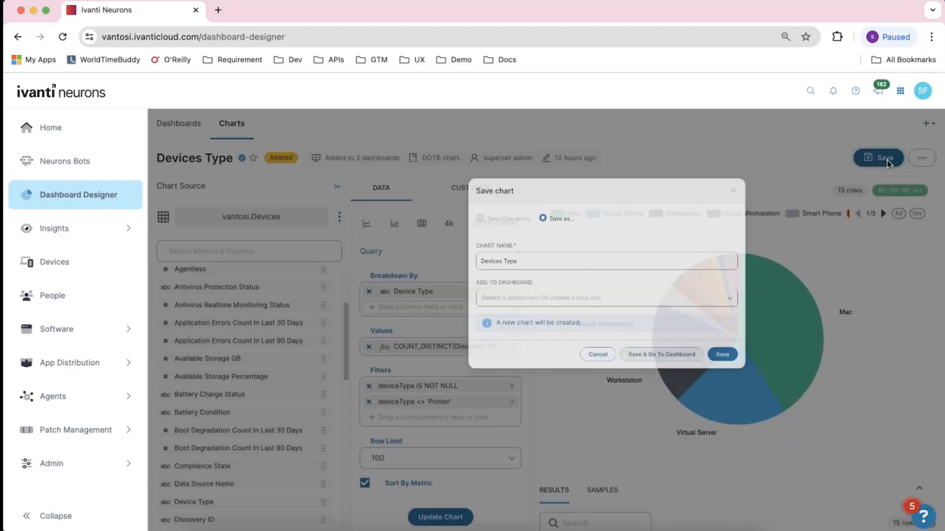
pyautogui.click(612, 396)
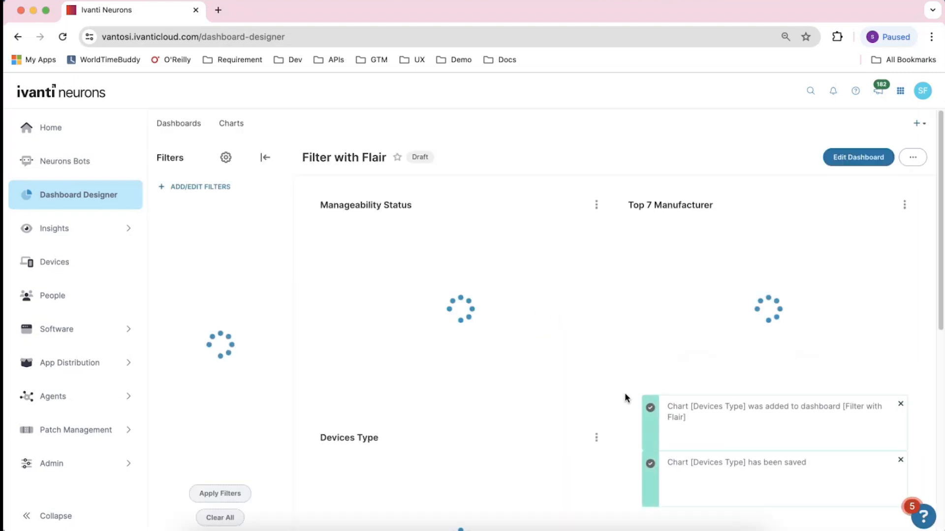
pyautogui.click(901, 405)
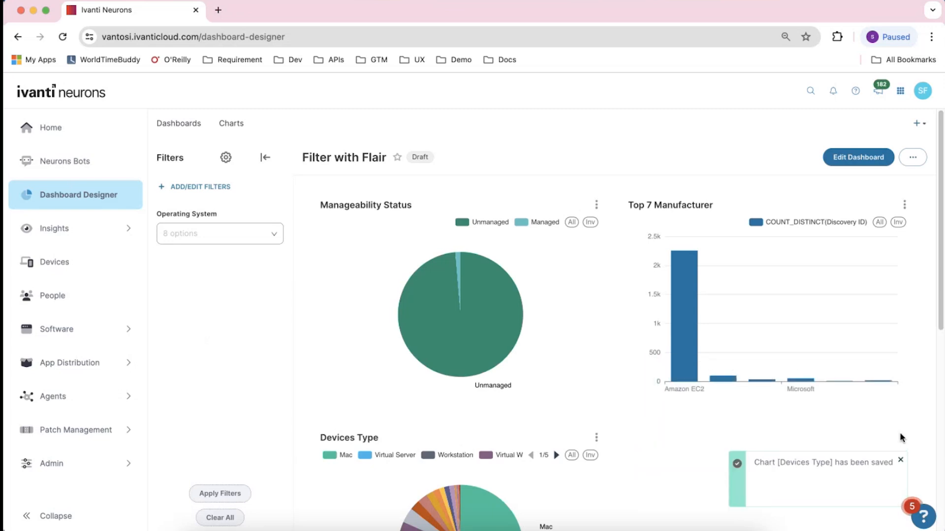
pyautogui.click(901, 462)
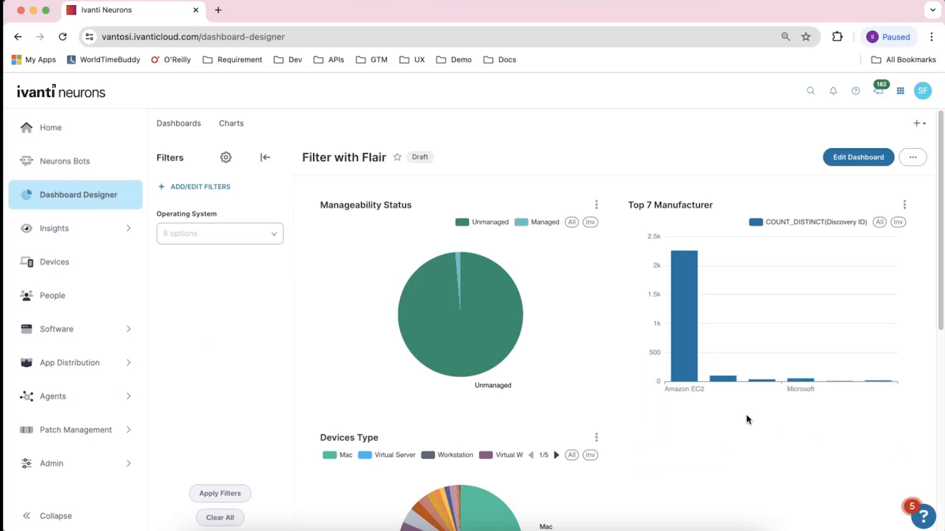
# Cross-filter the dashboard by the Unmanaged slice of the Manageability Status pie chart
pyautogui.scroll(-2, 743, 401)
pyautogui.scroll(2, 743, 402)
pyautogui.scroll(-1, 570, 379)
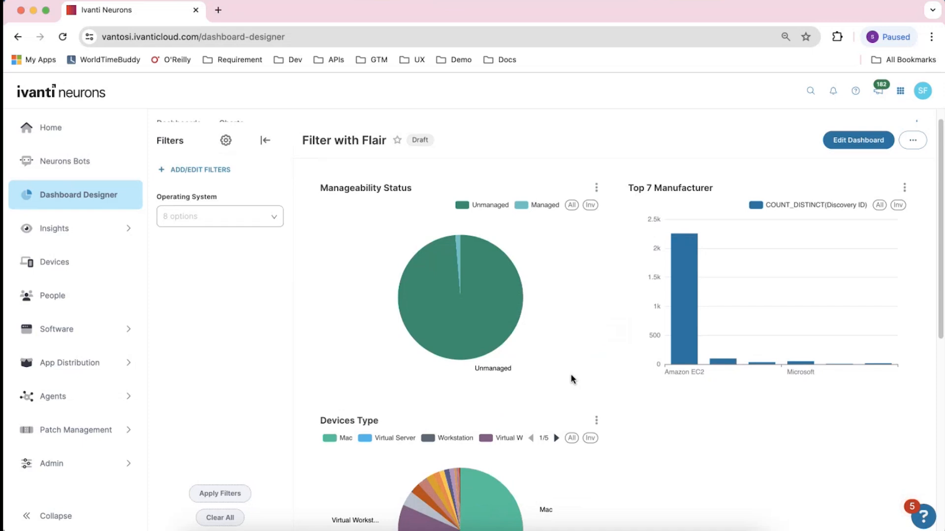
pyautogui.scroll(-1, 583, 378)
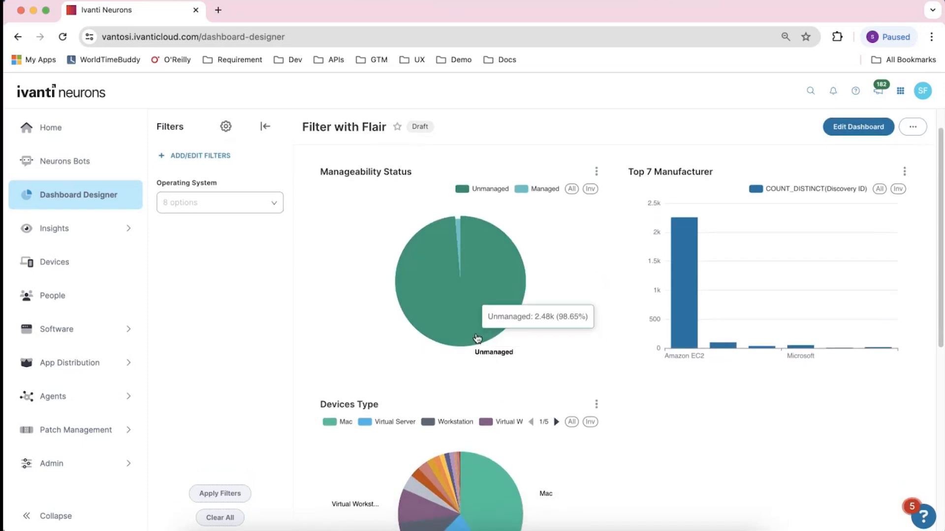
pyautogui.moveTo(460, 233)
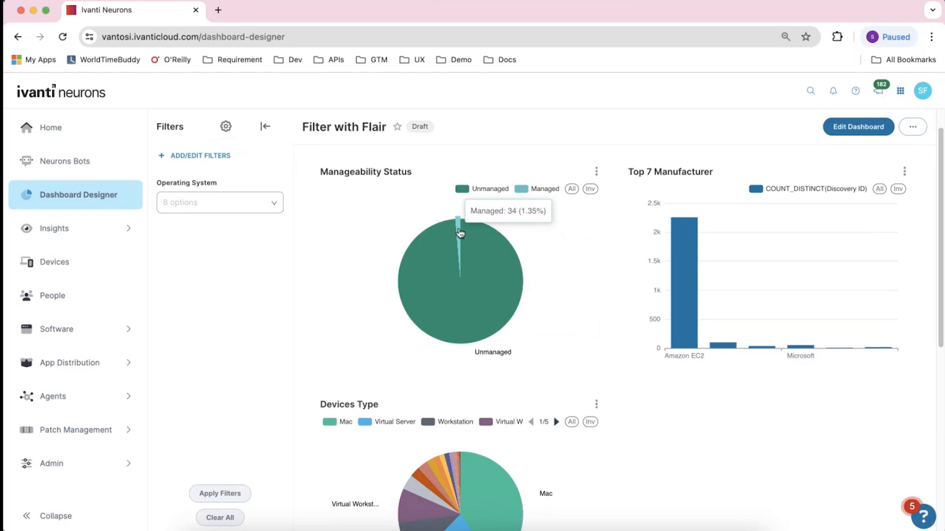
pyautogui.click(482, 254)
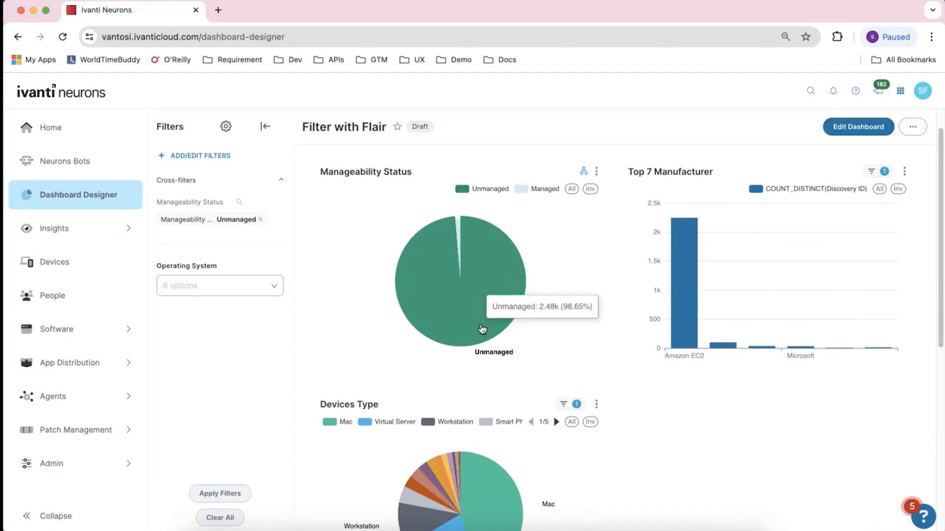
# Scroll through the dashboard to examine the cross-filtered charts
pyautogui.scroll(-2, 483, 329)
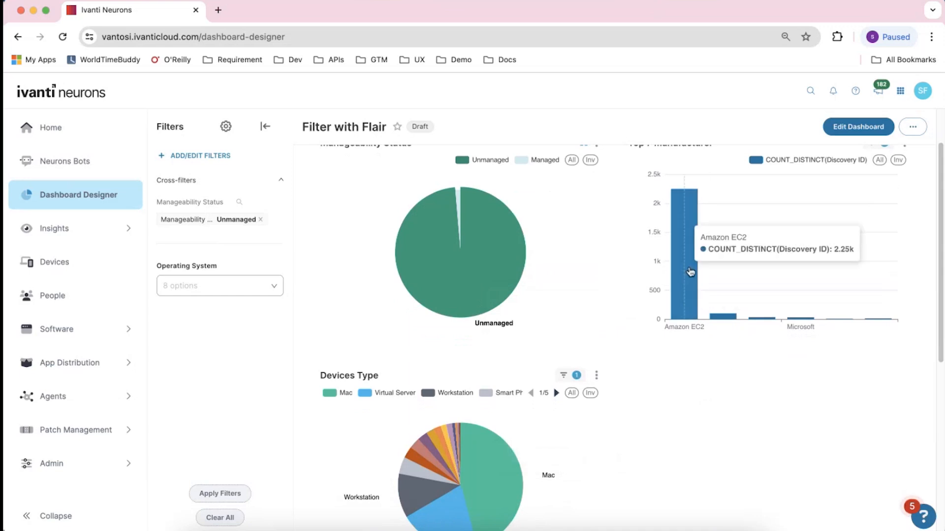
pyautogui.scroll(3, 691, 276)
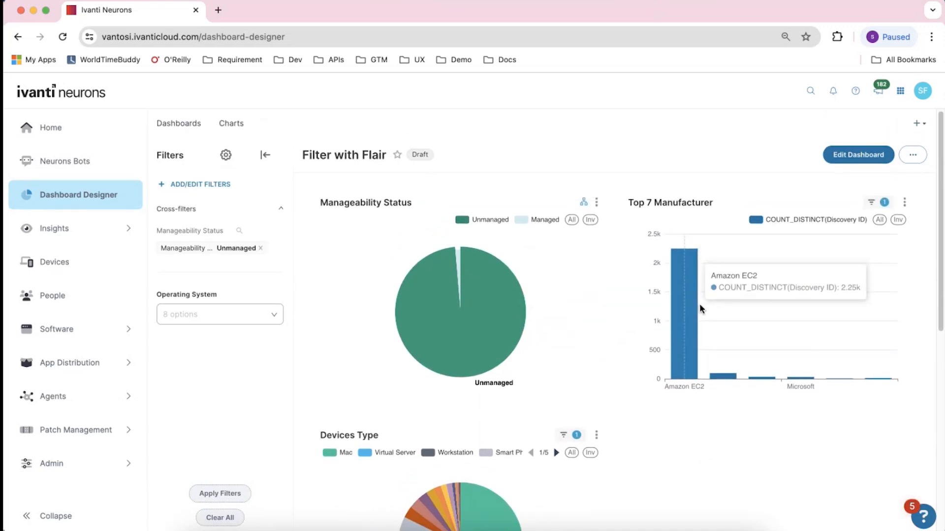
pyautogui.scroll(-10, 699, 305)
pyautogui.scroll(2, 701, 305)
pyautogui.scroll(-5, 701, 305)
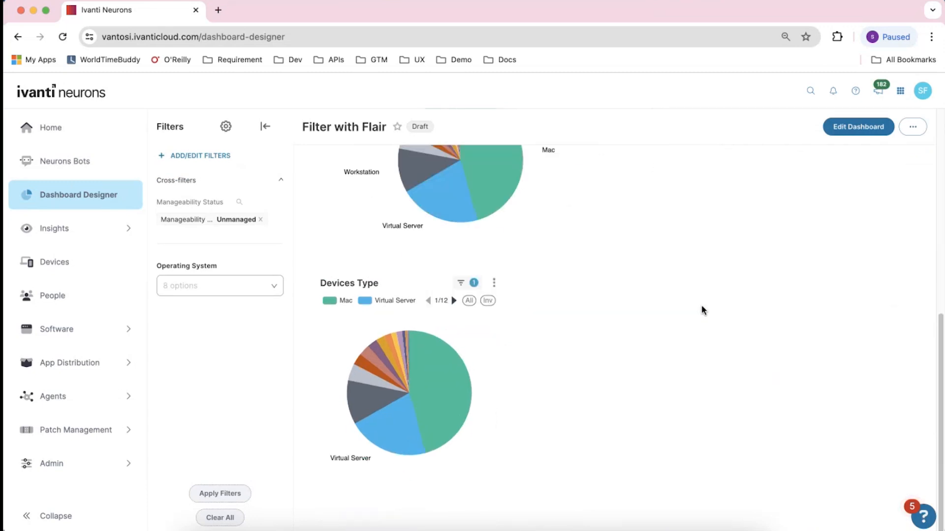
pyautogui.scroll(8, 701, 305)
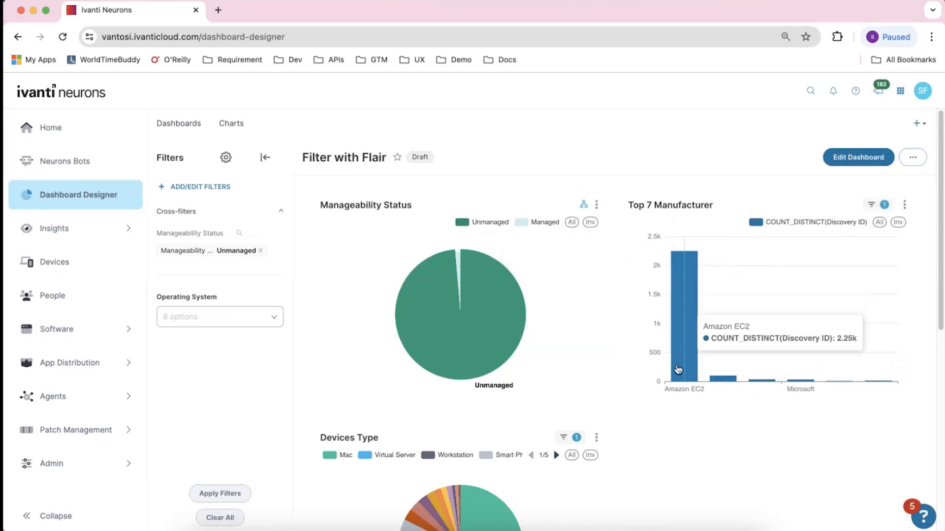
# Switch the cross-filter to the Managed slice, then select that slice again to clear the cross-filter
pyautogui.click(460, 266)
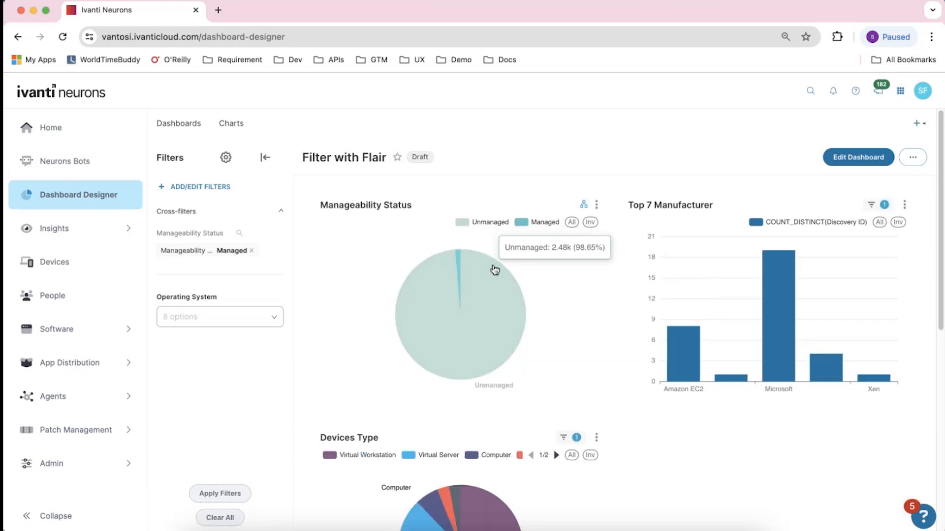
pyautogui.moveTo(459, 265)
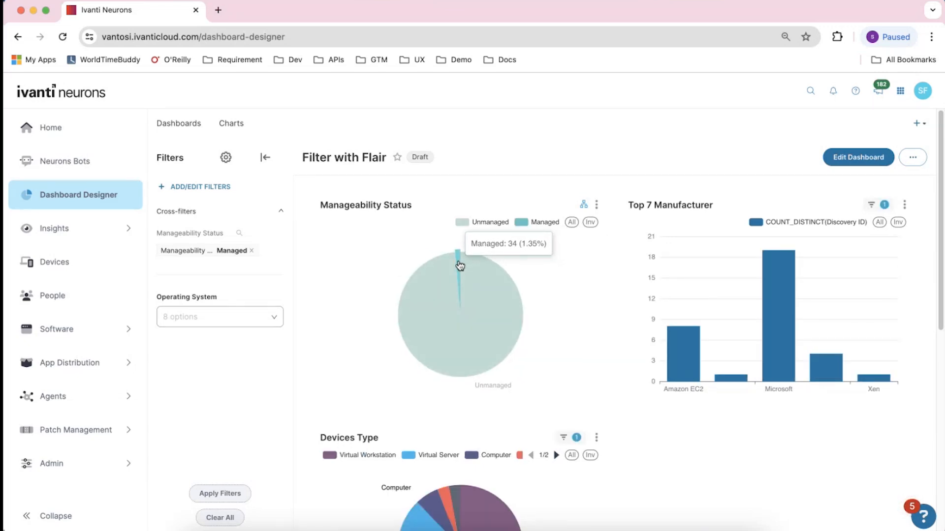
pyautogui.moveTo(844, 294)
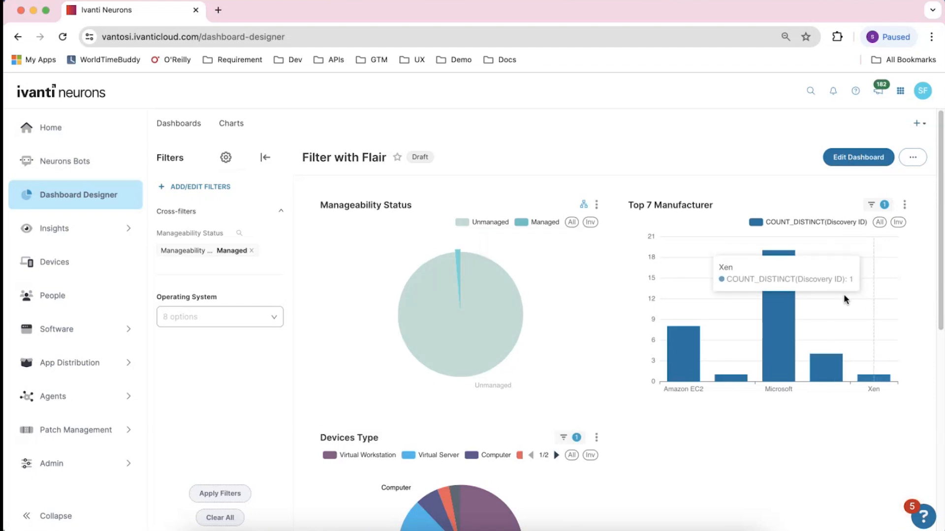
pyautogui.scroll(-2, 805, 302)
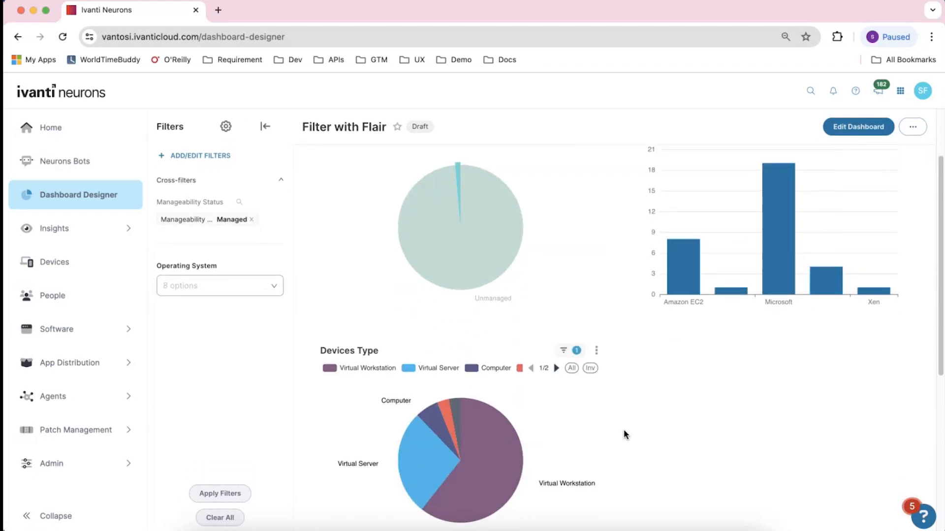
pyautogui.scroll(2, 811, 284)
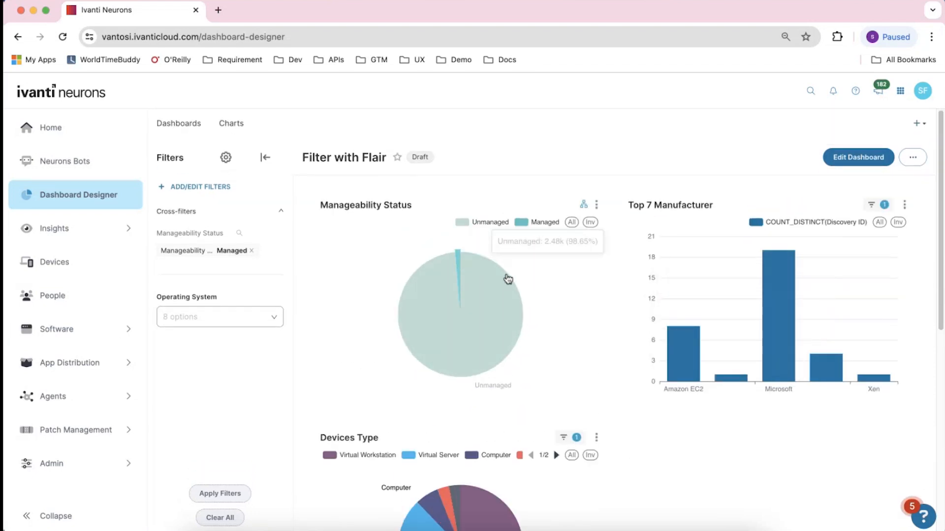
pyautogui.click(457, 260)
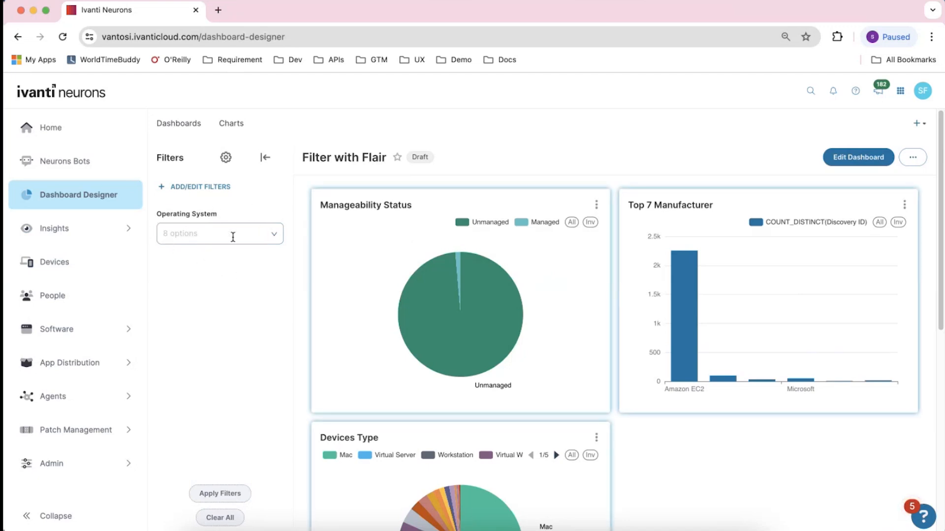
# Set the Operating System dashboard filter to Windows and apply the filters
pyautogui.click(272, 232)
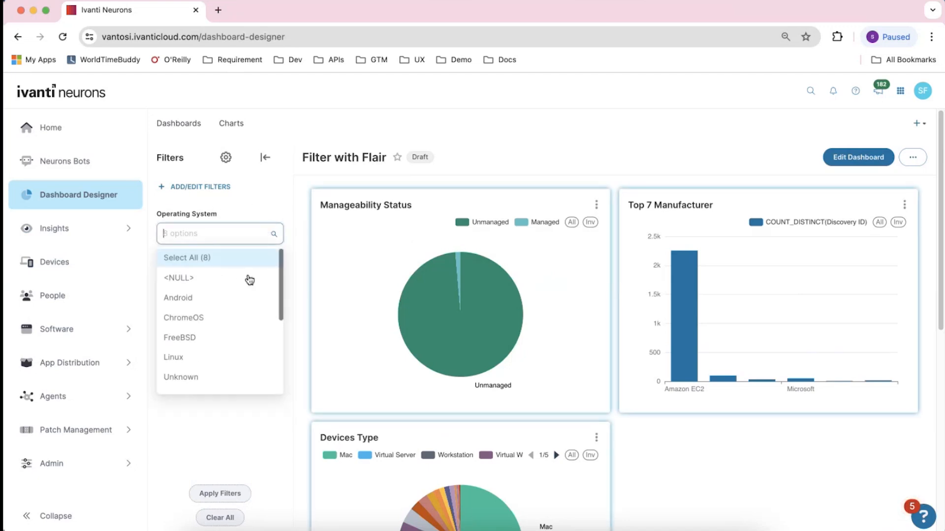
pyautogui.scroll(-1, 222, 339)
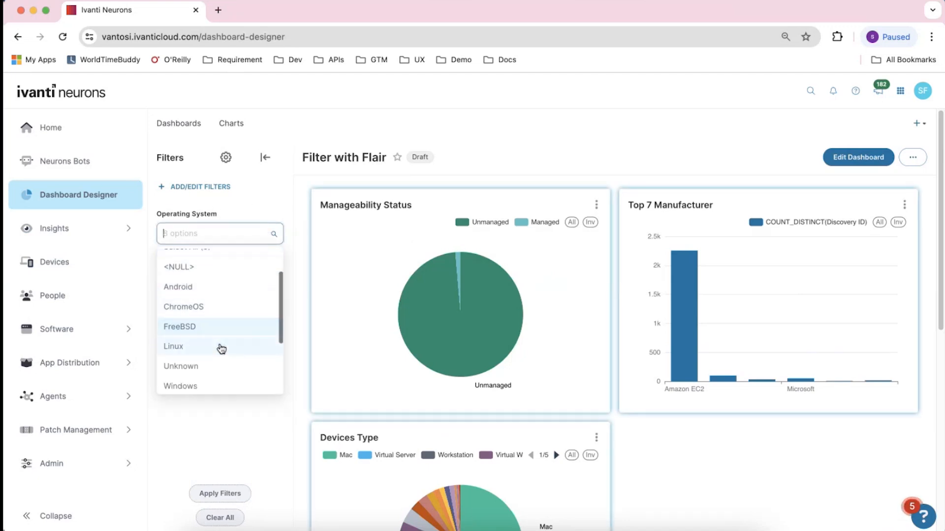
pyautogui.click(212, 387)
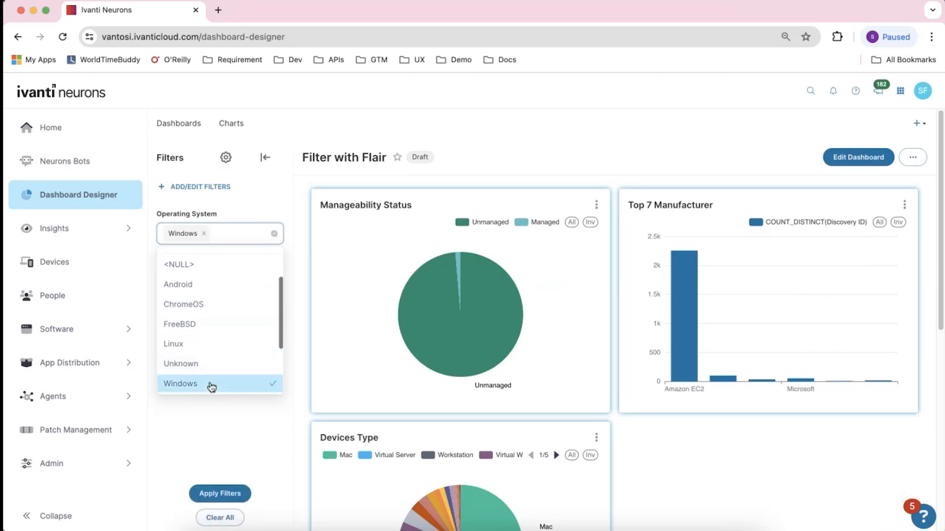
pyautogui.click(235, 491)
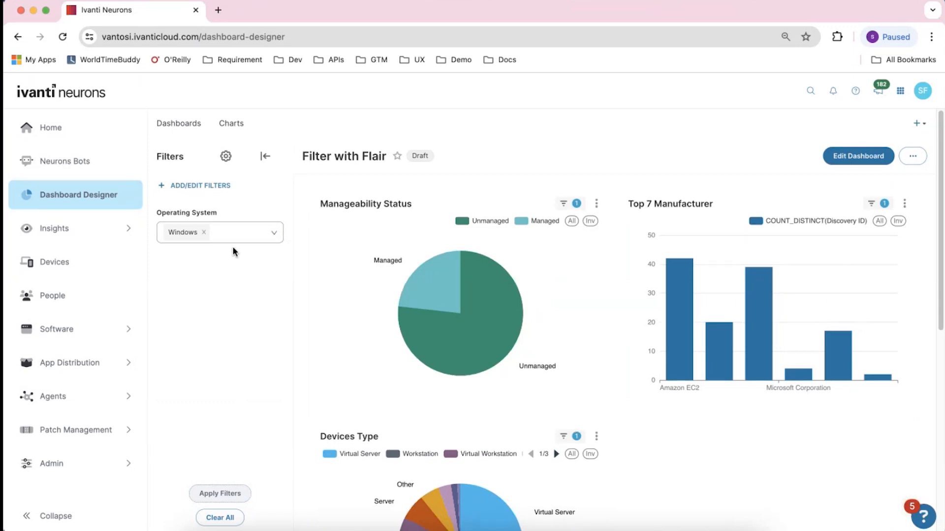
# Add a cross-filter on the Managed slice of the Manageability Status pie chart
pyautogui.scroll(-1, 232, 246)
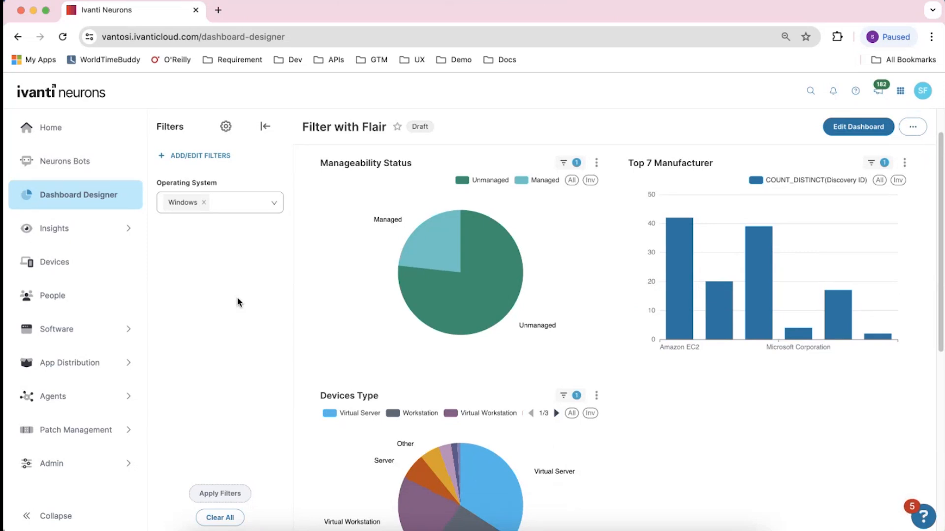
pyautogui.scroll(1, 237, 297)
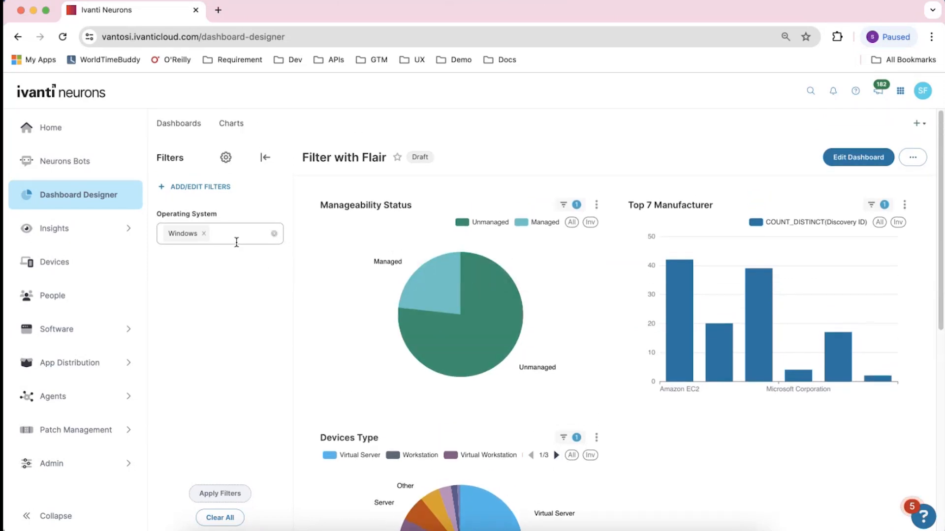
pyautogui.click(448, 307)
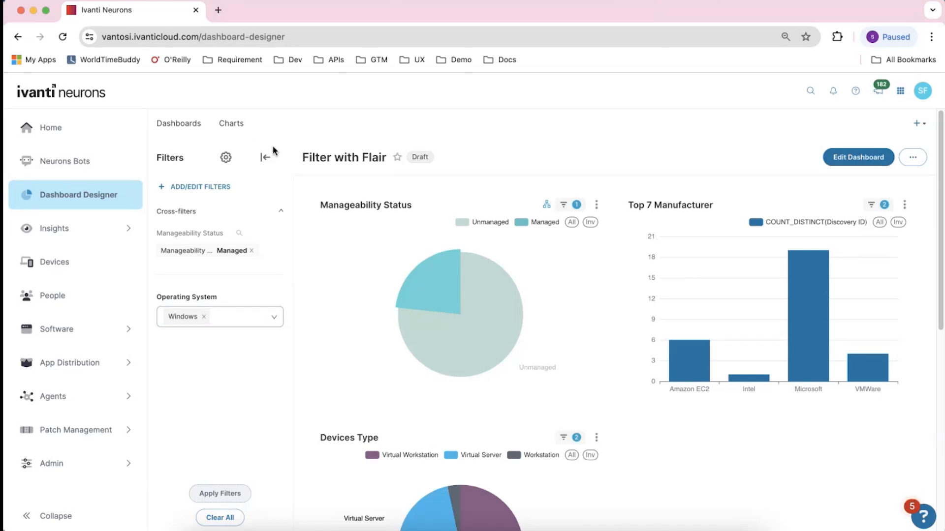
# Return to the dashboards list and open the Un-Conditional Love dashboard
pyautogui.click(196, 127)
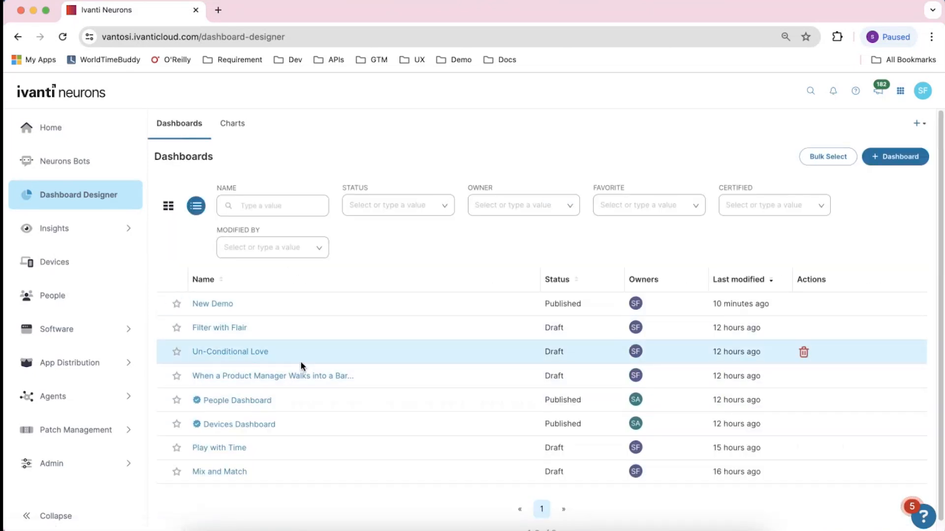
pyautogui.click(286, 356)
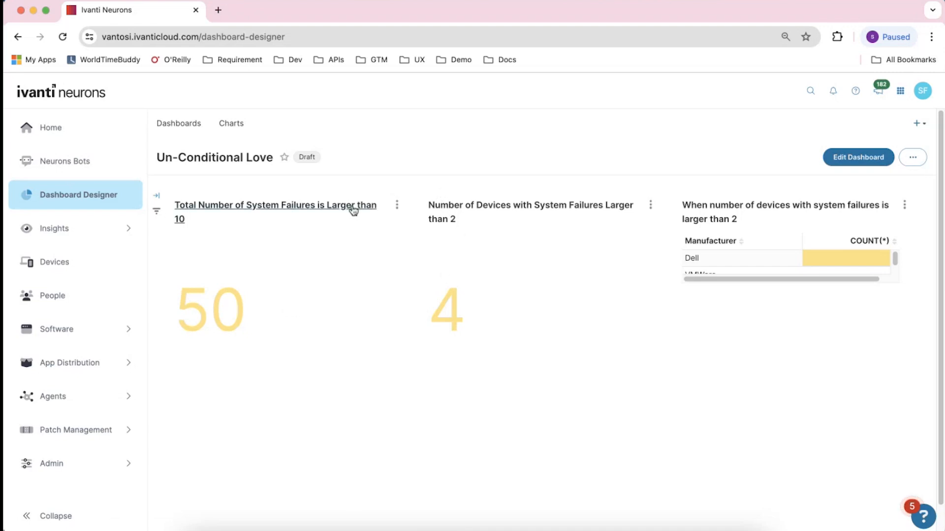
# Open the Total Number of System Failures chart for editing and change its conditional formatter's color scheme to error
pyautogui.click(396, 205)
pyautogui.click(359, 275)
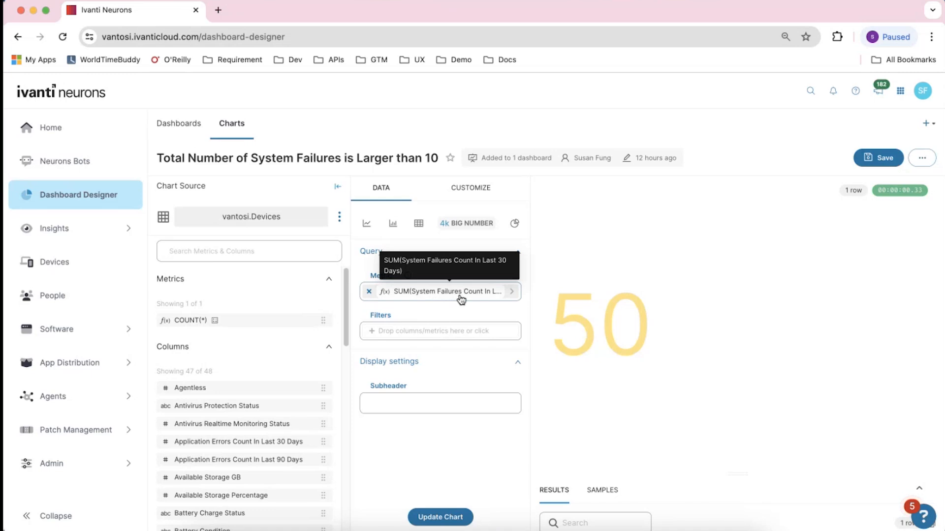
pyautogui.click(474, 191)
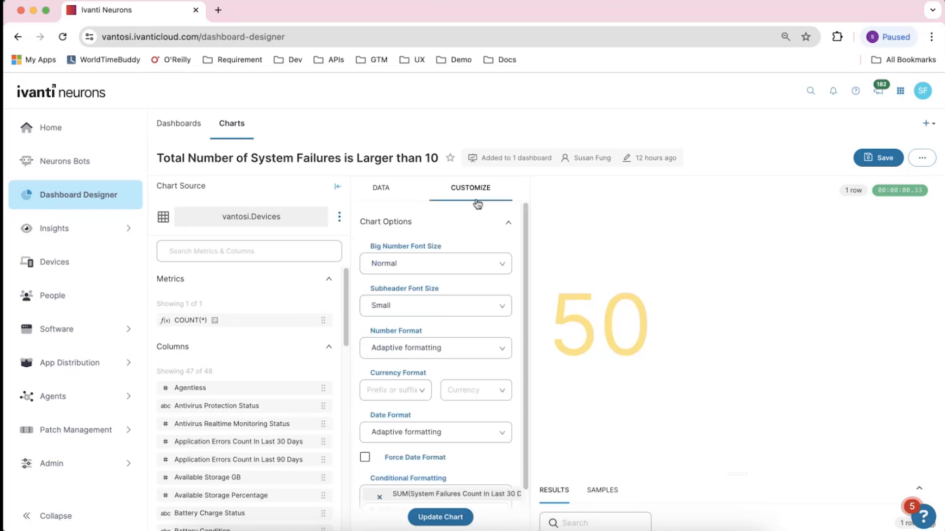
pyautogui.scroll(-1, 512, 280)
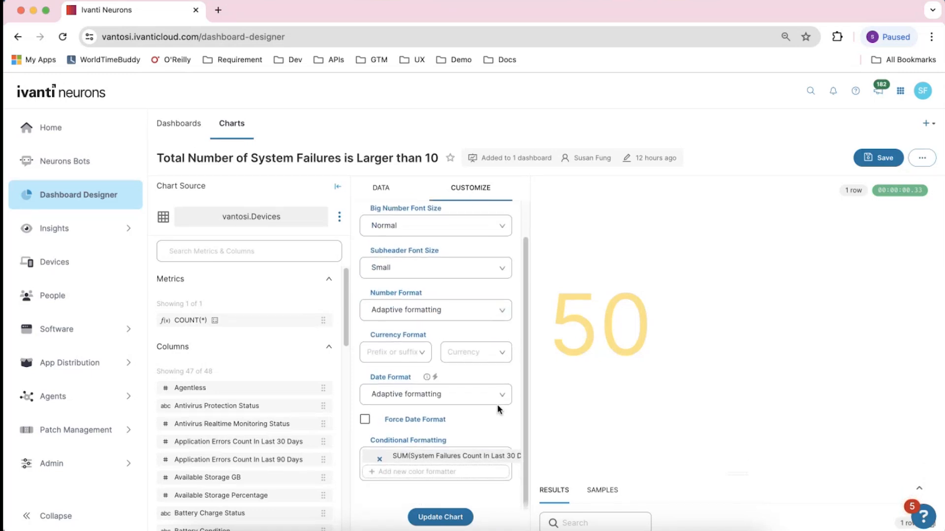
pyautogui.click(480, 458)
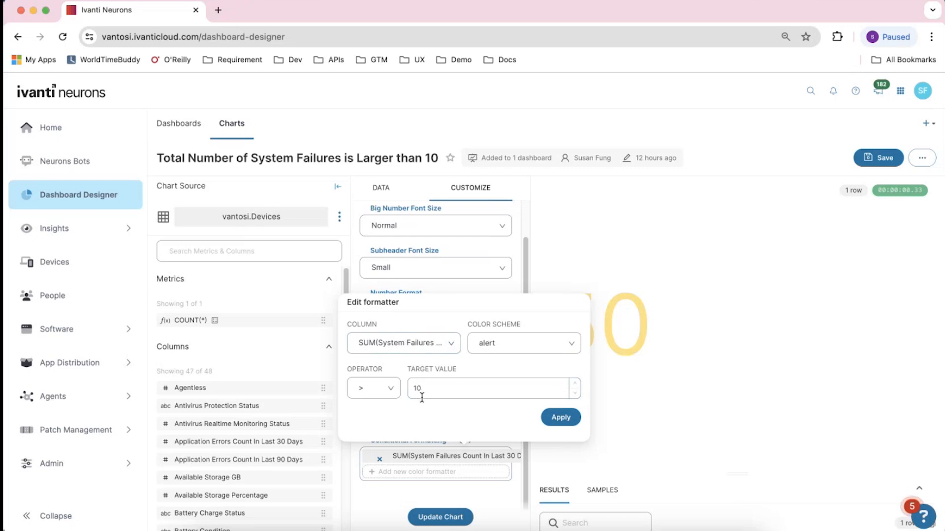
pyautogui.click(564, 344)
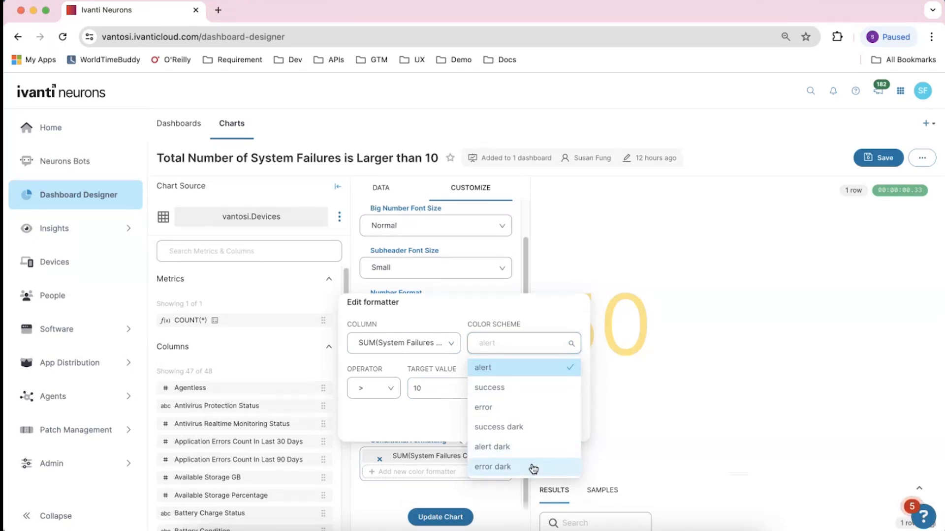
pyautogui.click(520, 408)
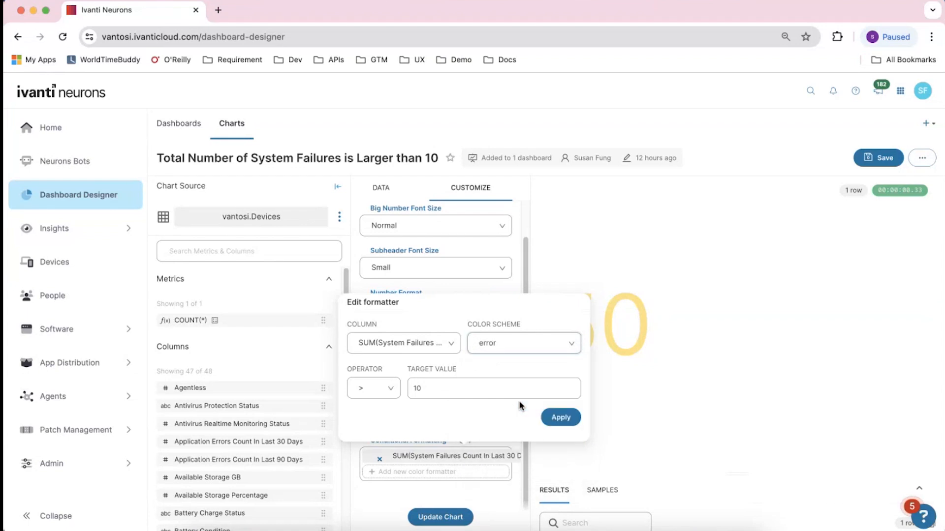
pyautogui.click(558, 419)
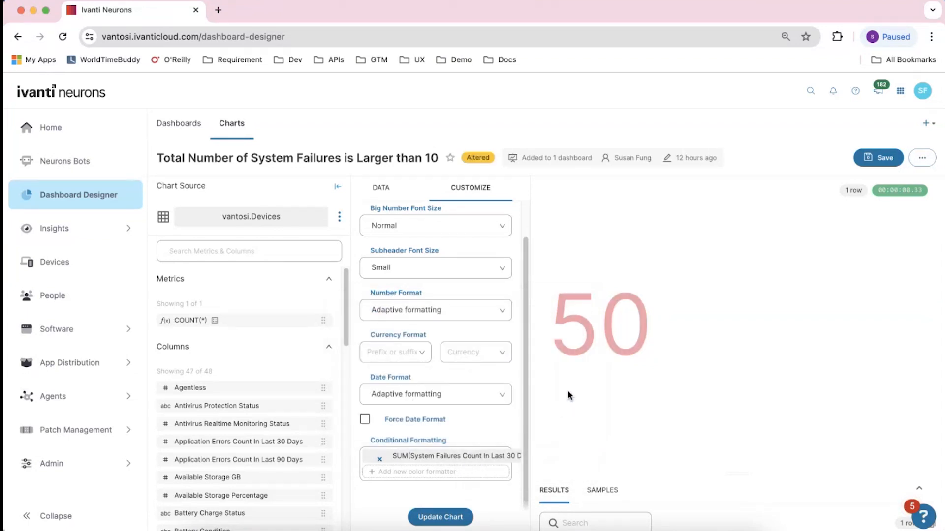
# Update the chart, then save it by overwriting and go to the Un-Conditional Love dashboard
pyautogui.click(449, 523)
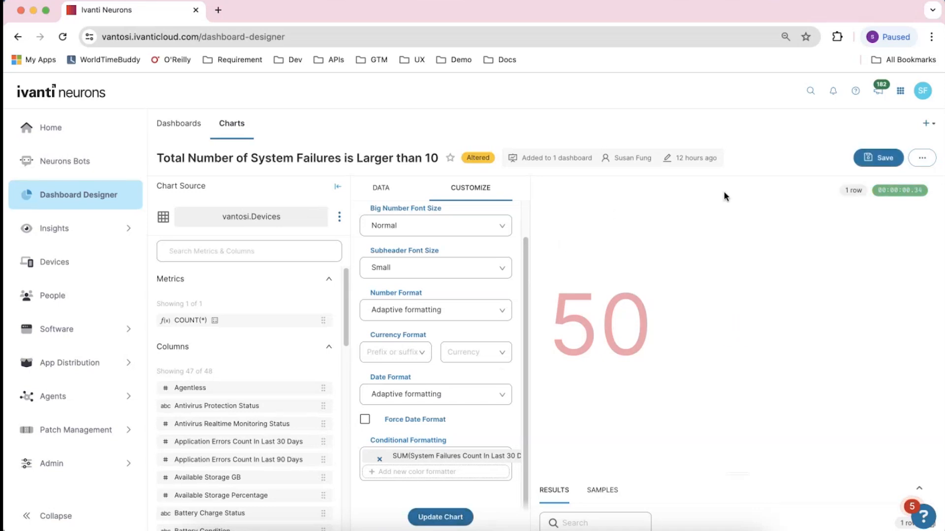
pyautogui.click(862, 163)
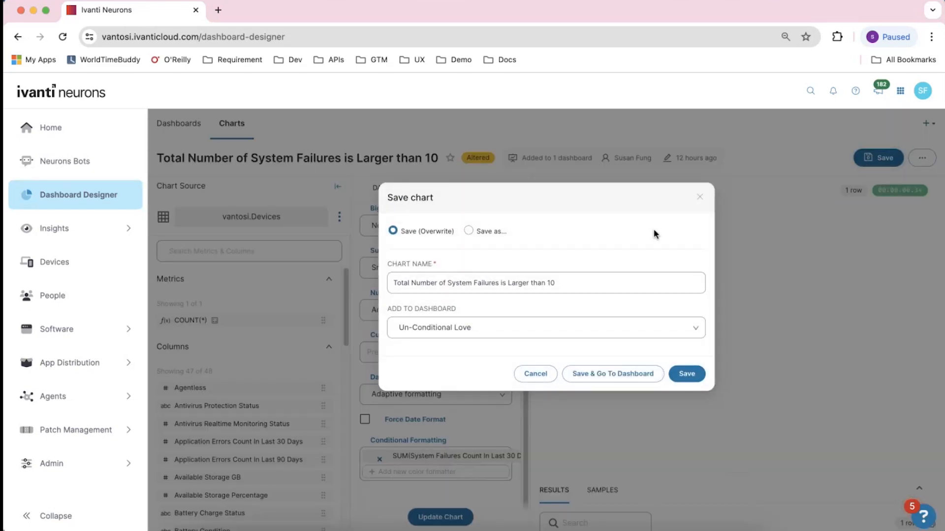
pyautogui.click(614, 374)
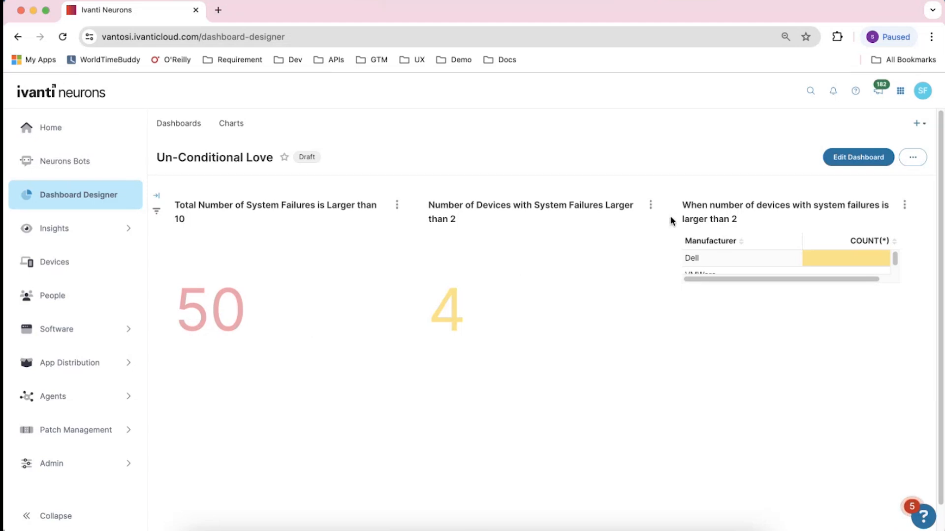
# Open the Number of Devices with System Failures chart for editing and review its conditional formatter settings
pyautogui.click(650, 205)
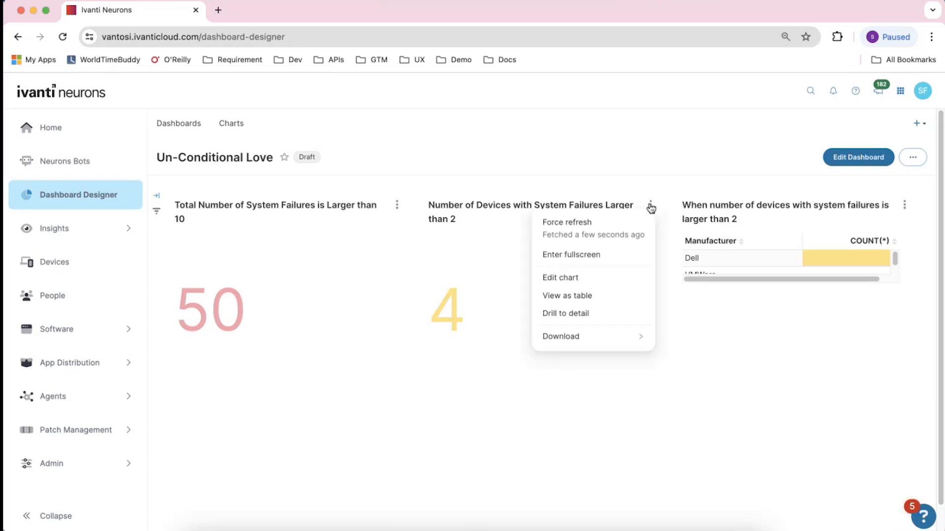
pyautogui.click(607, 280)
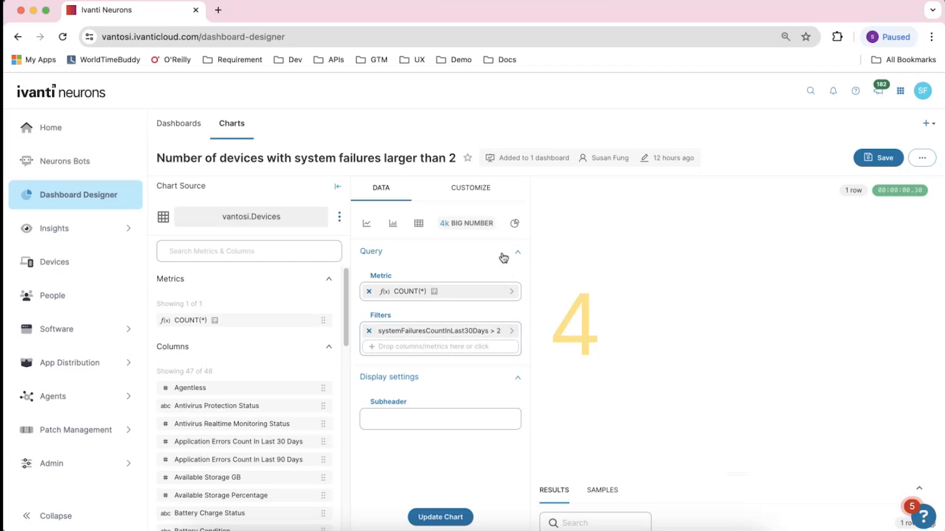
pyautogui.click(480, 193)
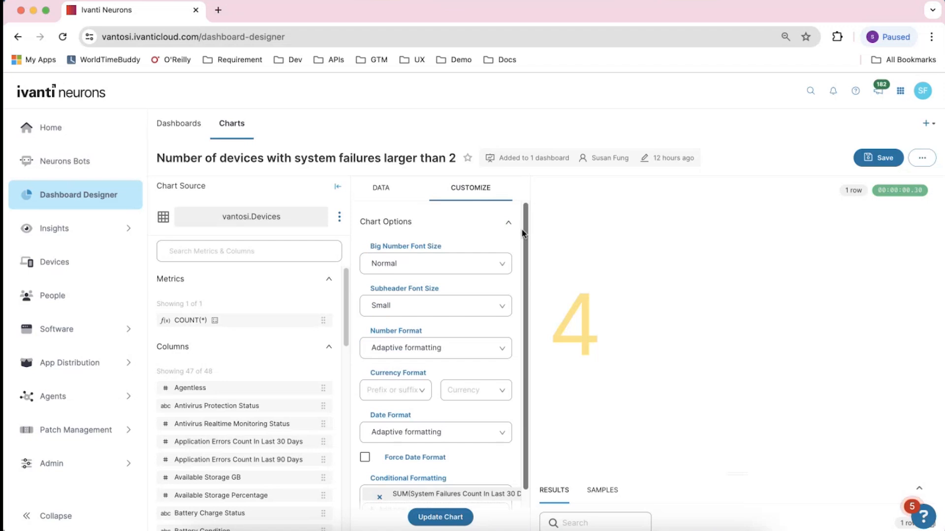
pyautogui.scroll(-2, 519, 390)
pyautogui.scroll(2, 531, 277)
pyautogui.click(382, 190)
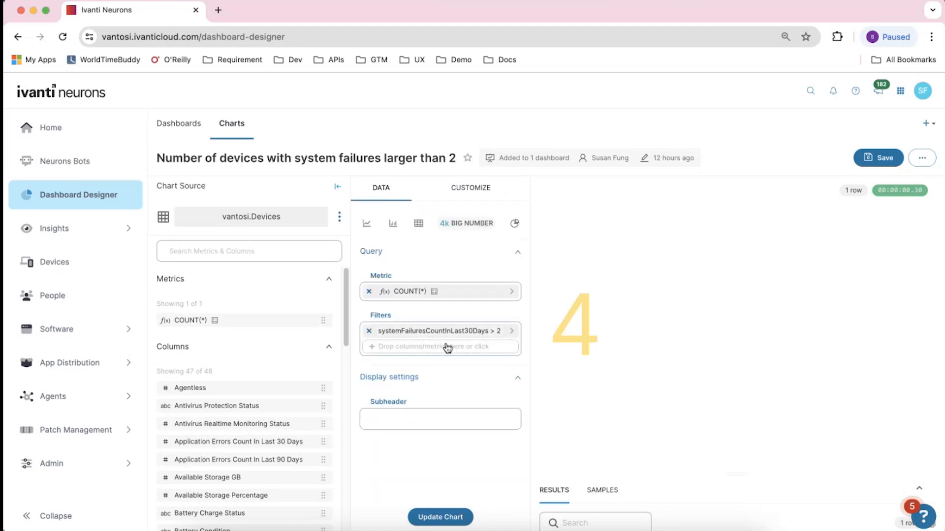
pyautogui.click(473, 196)
pyautogui.scroll(-2, 524, 224)
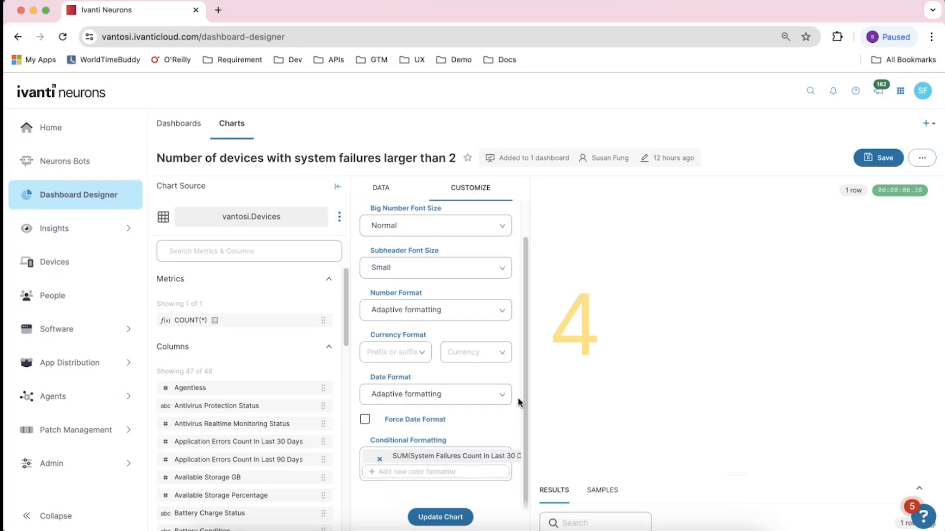
pyautogui.click(483, 462)
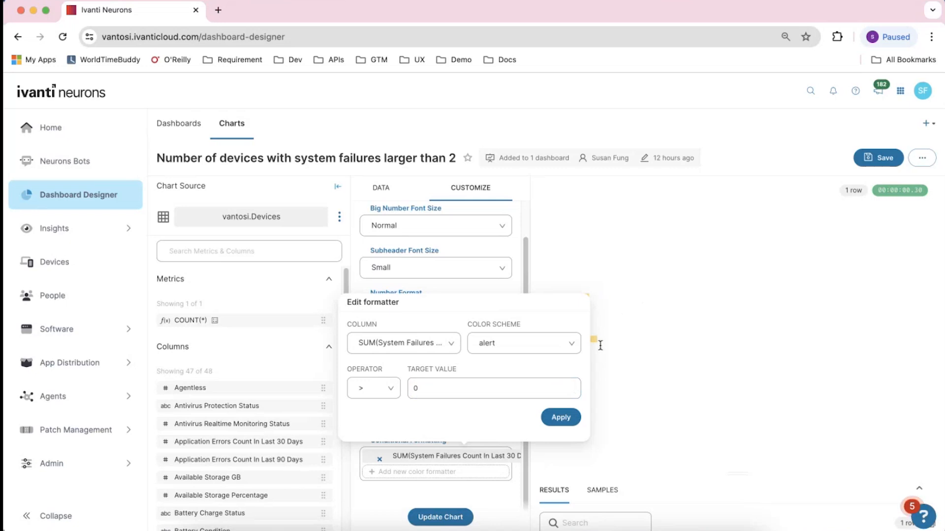
pyautogui.click(563, 421)
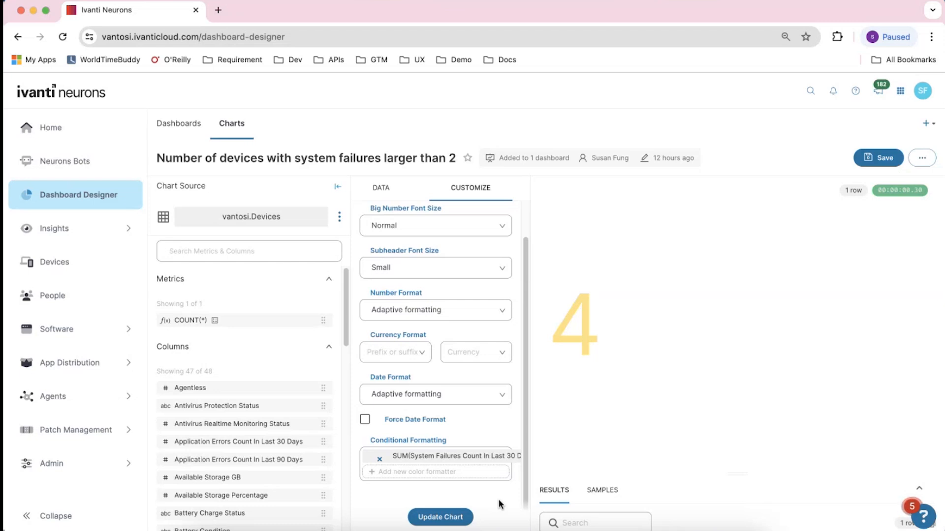
# Save the chart by overwriting it and return to the Un-Conditional Love dashboard
pyautogui.click(865, 164)
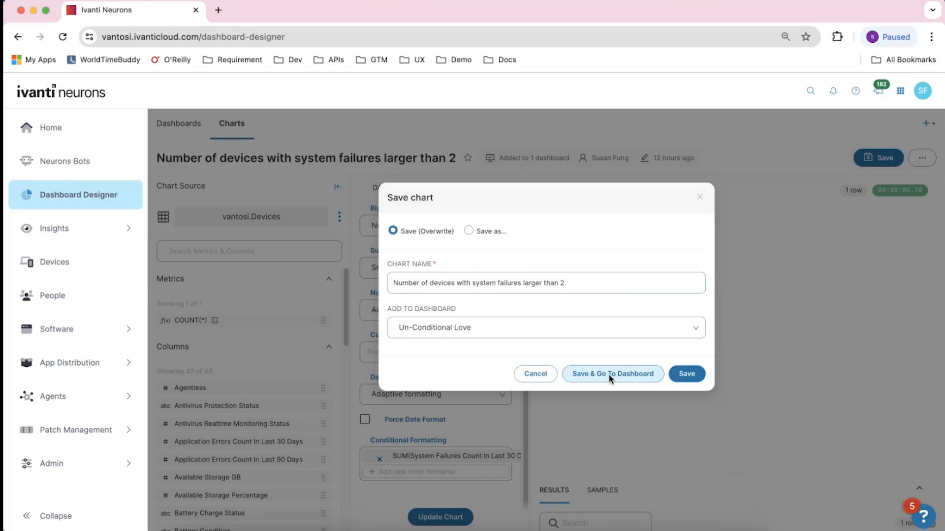
pyautogui.click(609, 374)
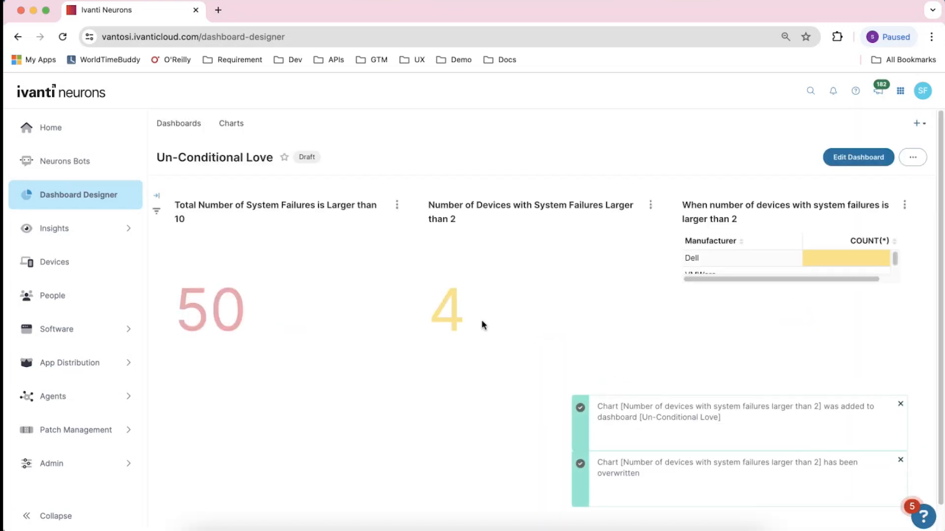
# Open the manufacturer table chart of devices with system failures for editing
pyautogui.click(904, 205)
pyautogui.click(831, 277)
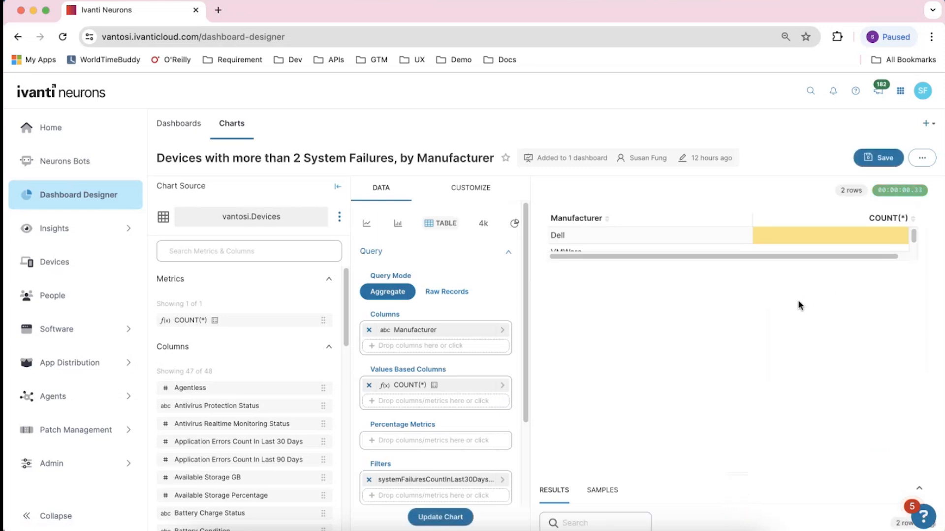